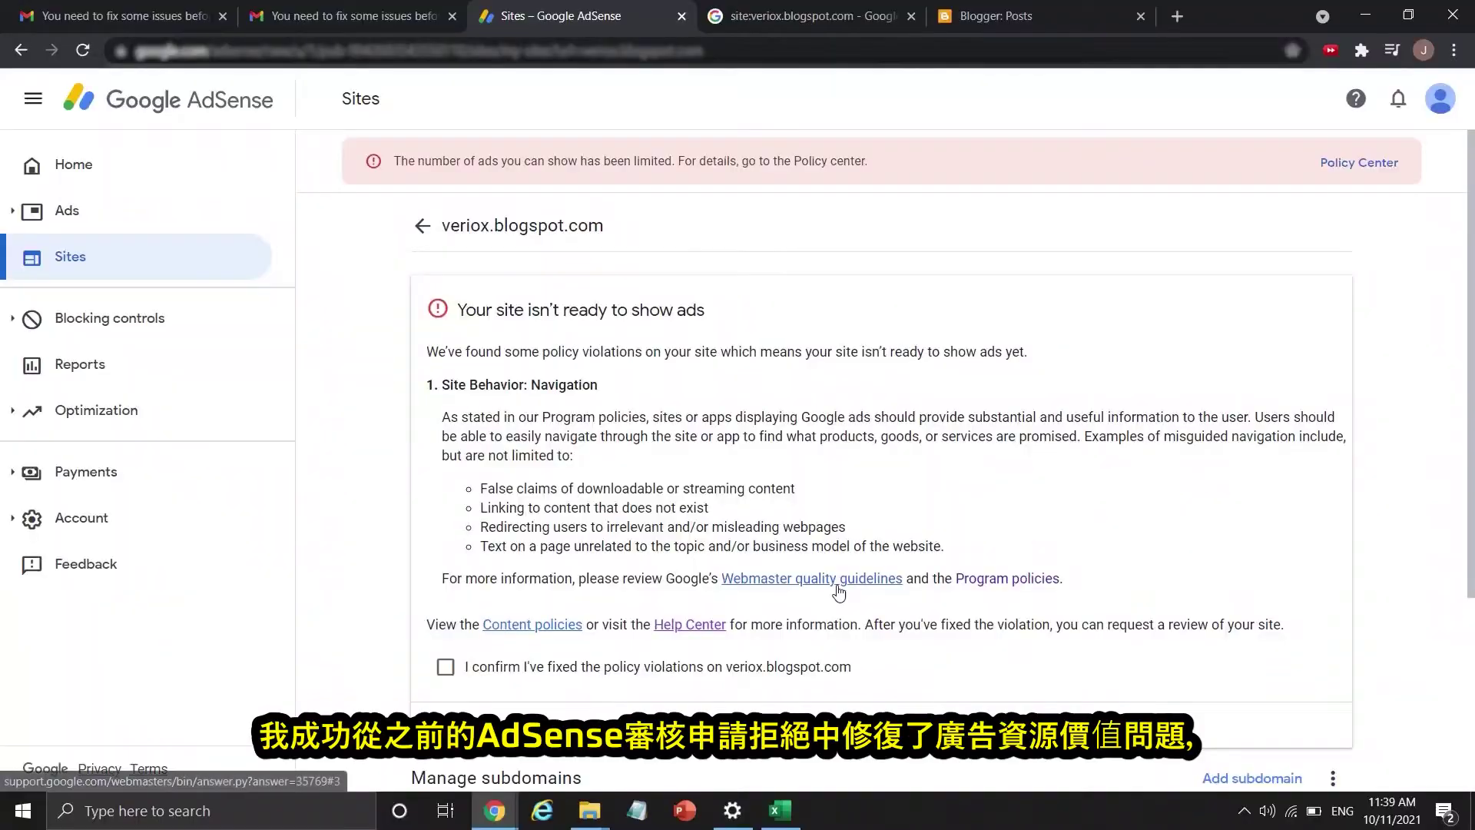
Step: Read AdSense's Site Behavior: Navigation violation notice for veriox.blogspot.com
scroll(840, 591, "down", 1)
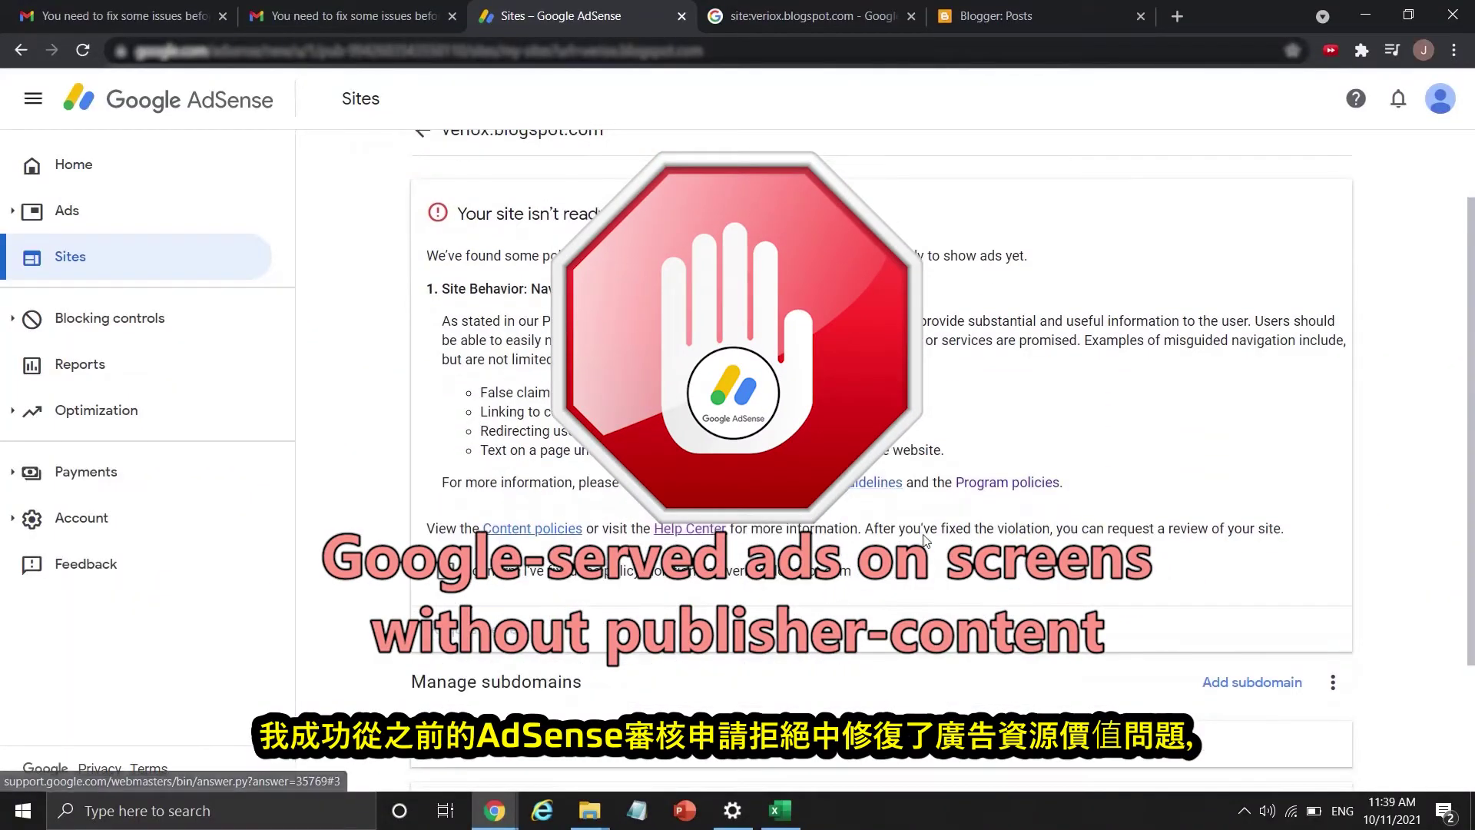
scroll(926, 540, "up", 1)
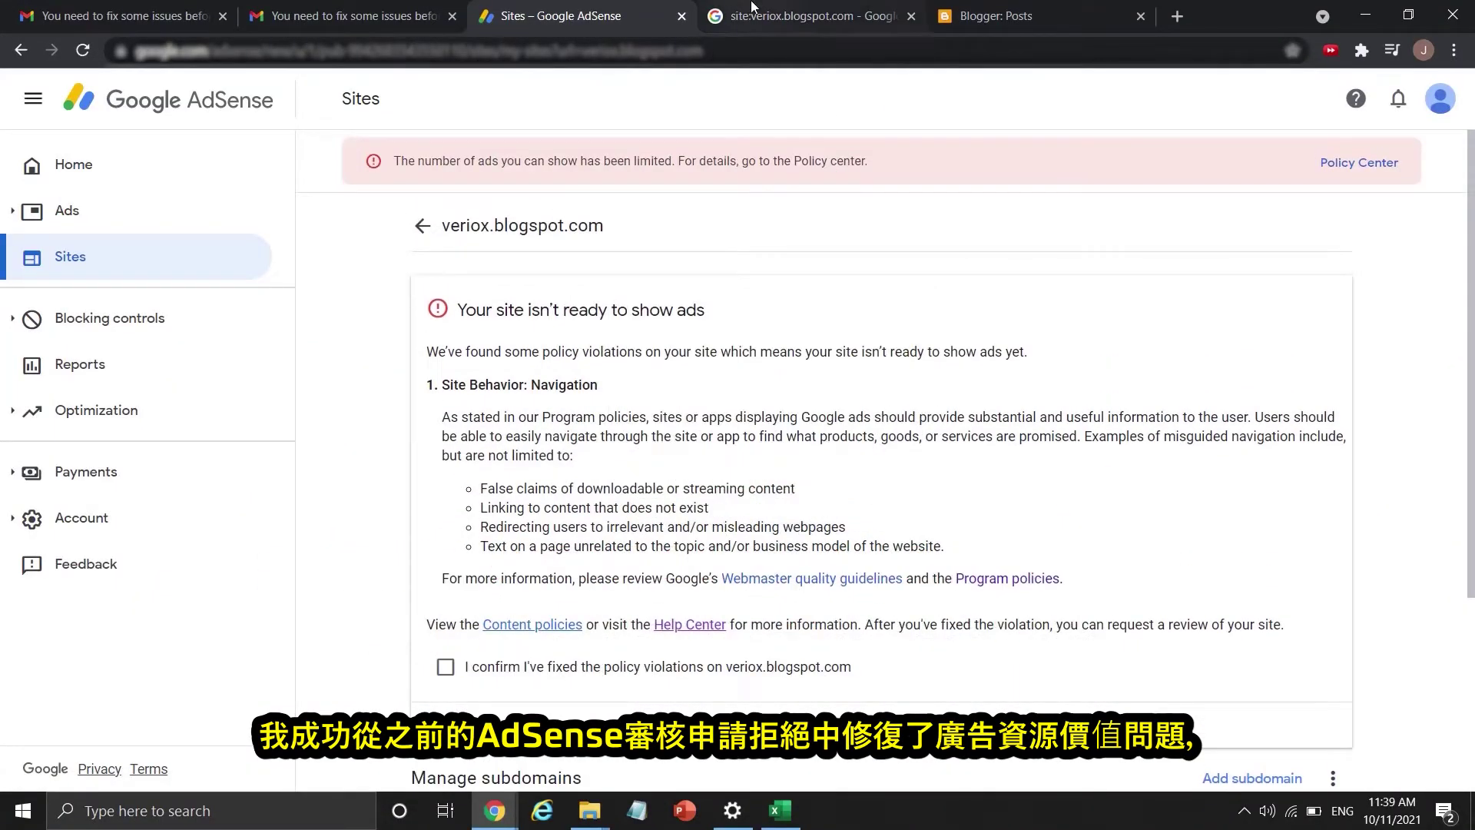
left_click(753, 7)
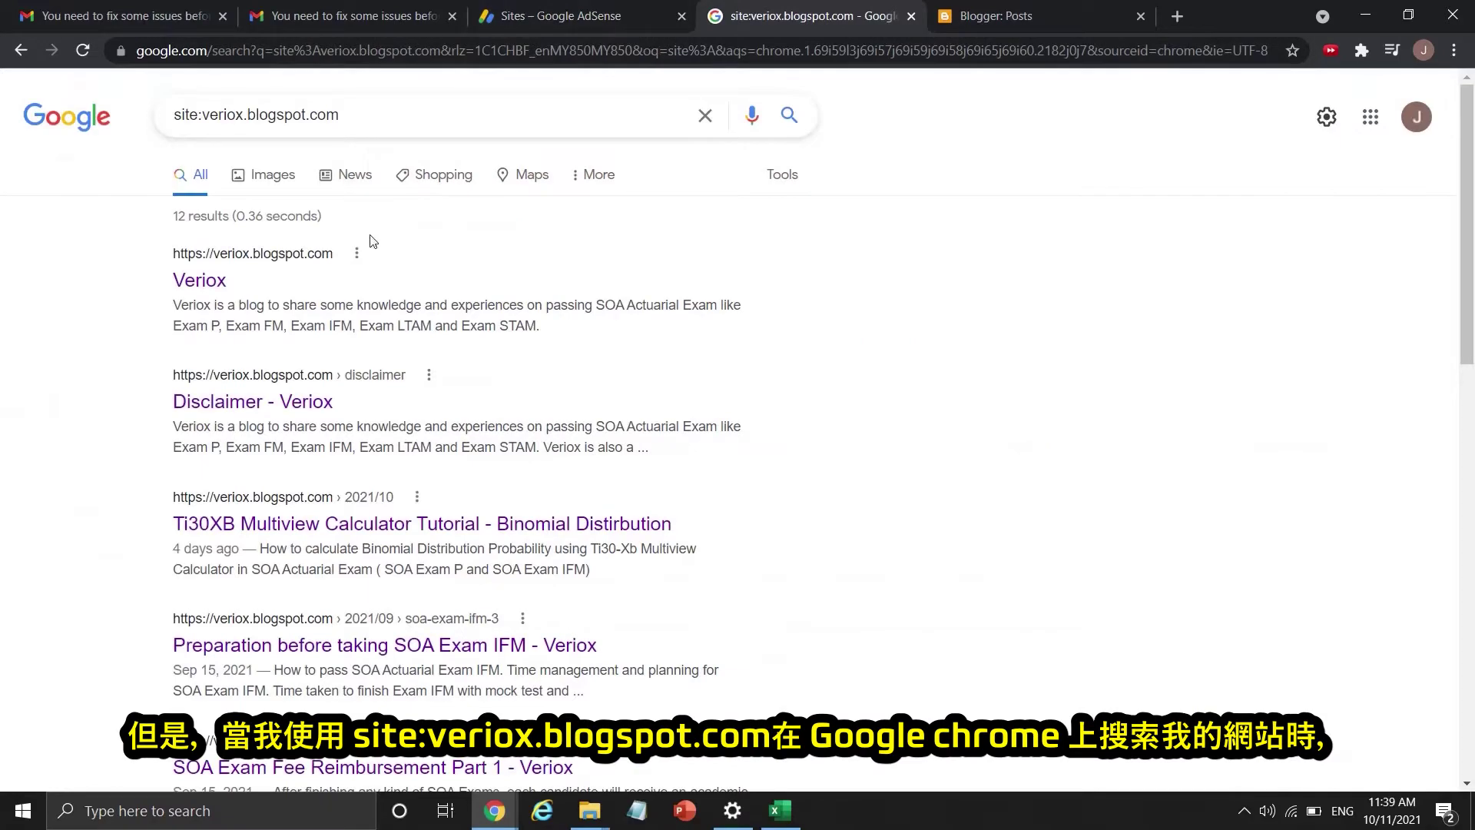
Step: Narrow the site: search to veriox.blogspot.com/2021/09/soa-exam-p, showing 4 indexed posts
scroll(315, 254, "down", 10)
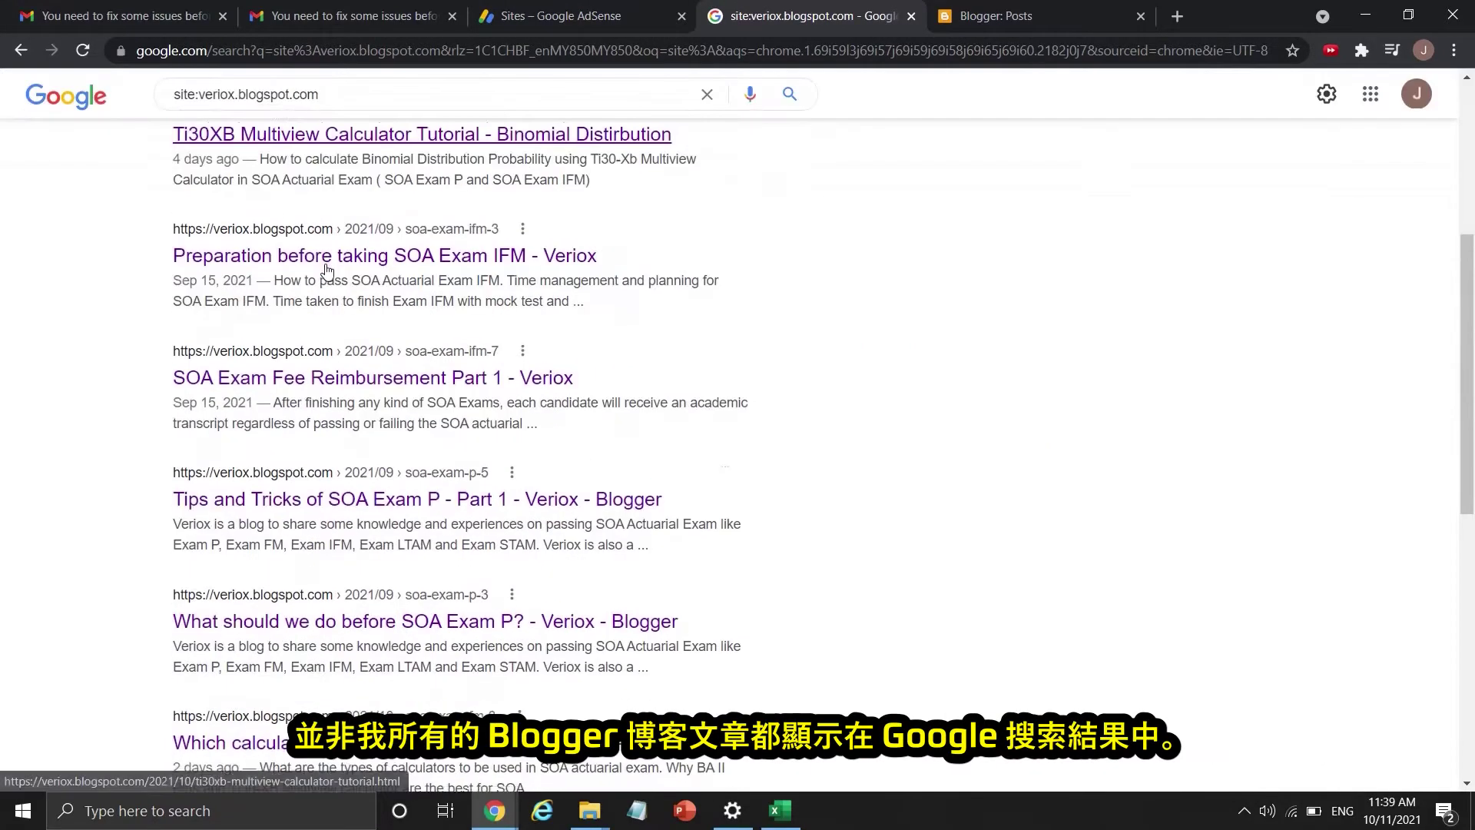
scroll(327, 270, "up", 10)
left_click(366, 107)
type("/2021/09")
key("Return")
type("/soa-exam-")
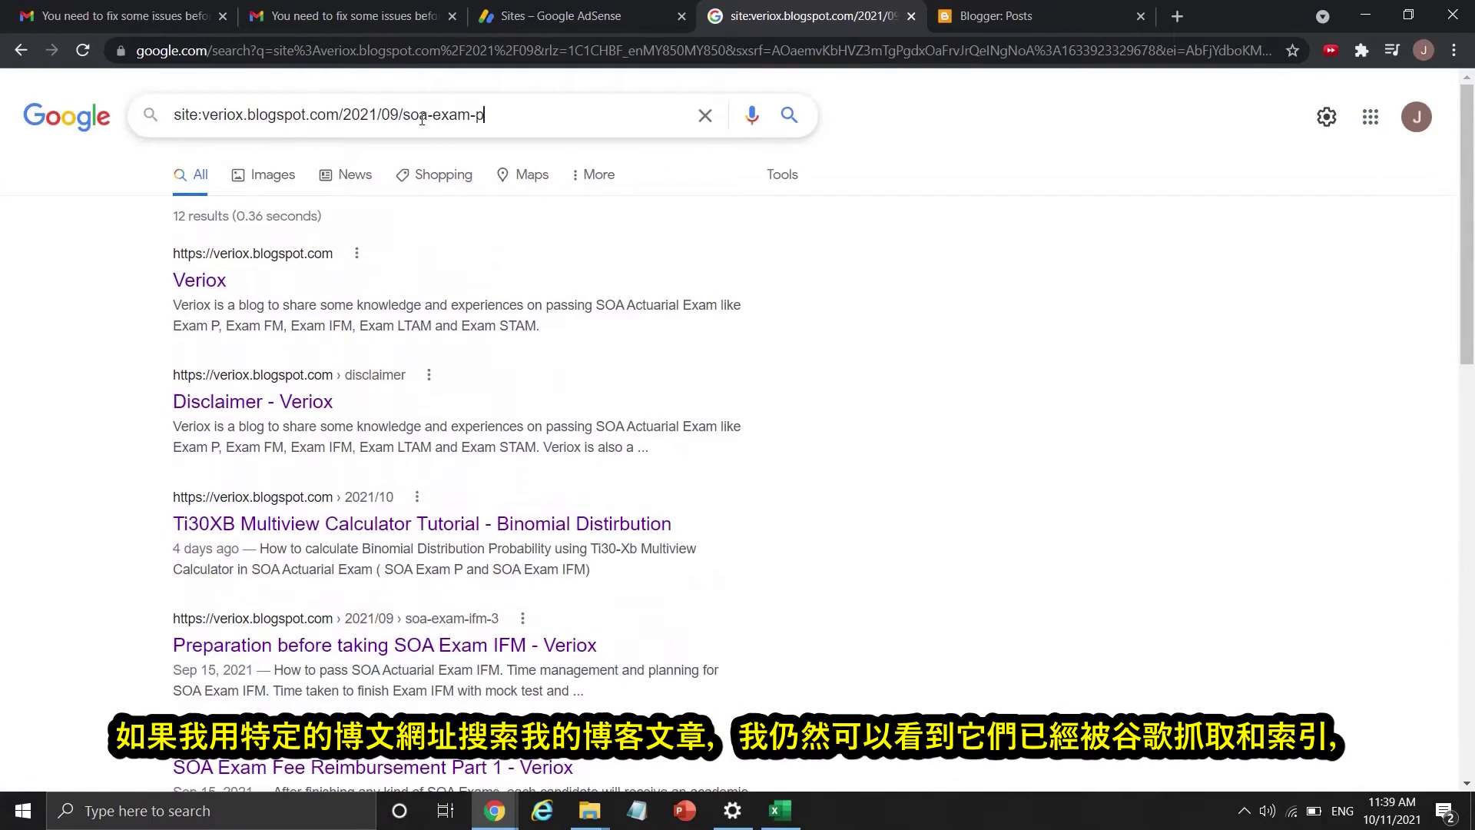
type("p")
key("Return")
Step: Edit the query to search for the soa-exam-p-2 post
left_click(577, 117)
type("02")
type("2")
key("Return")
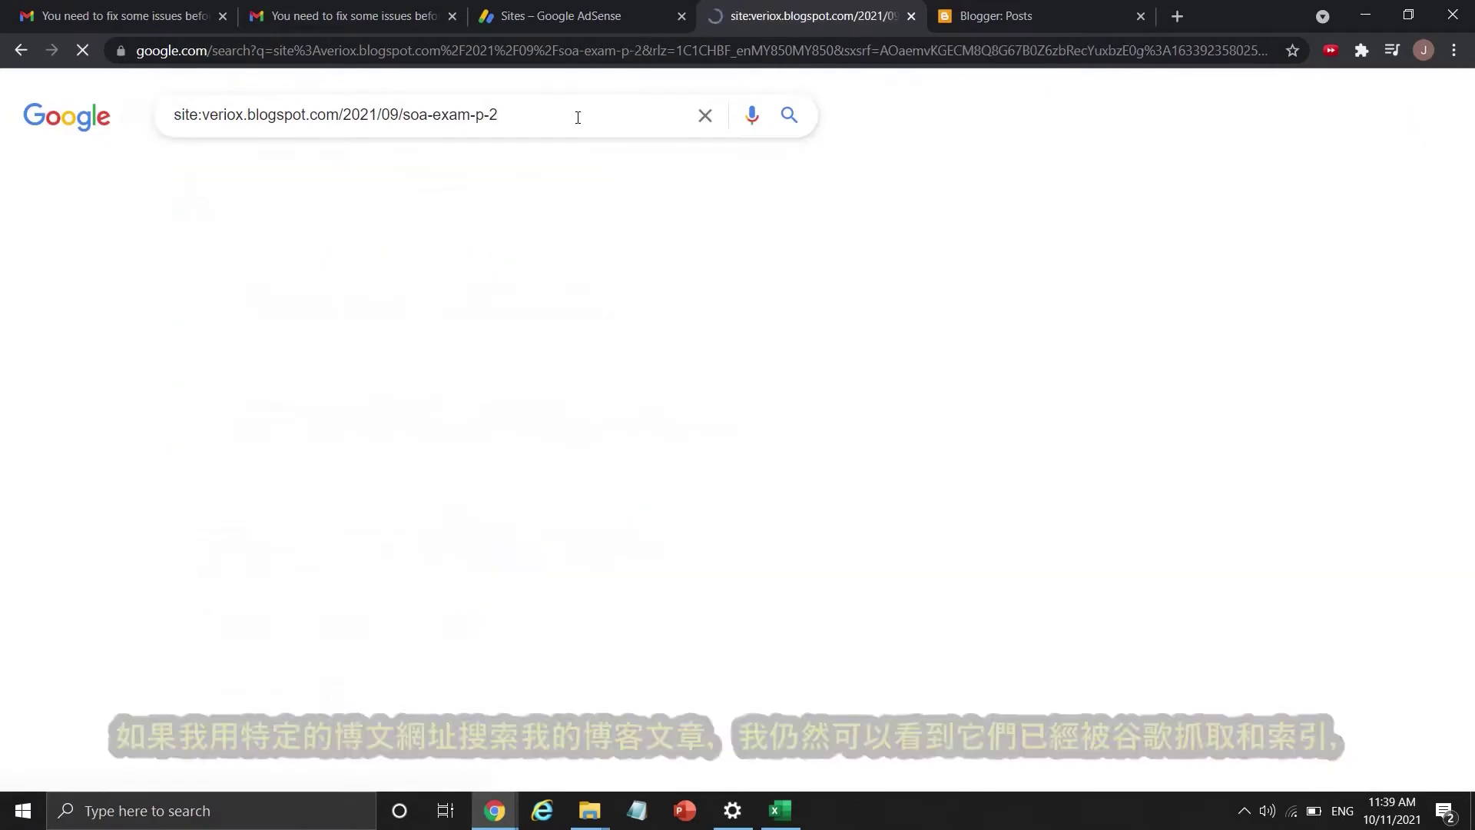
key("BackSpace")
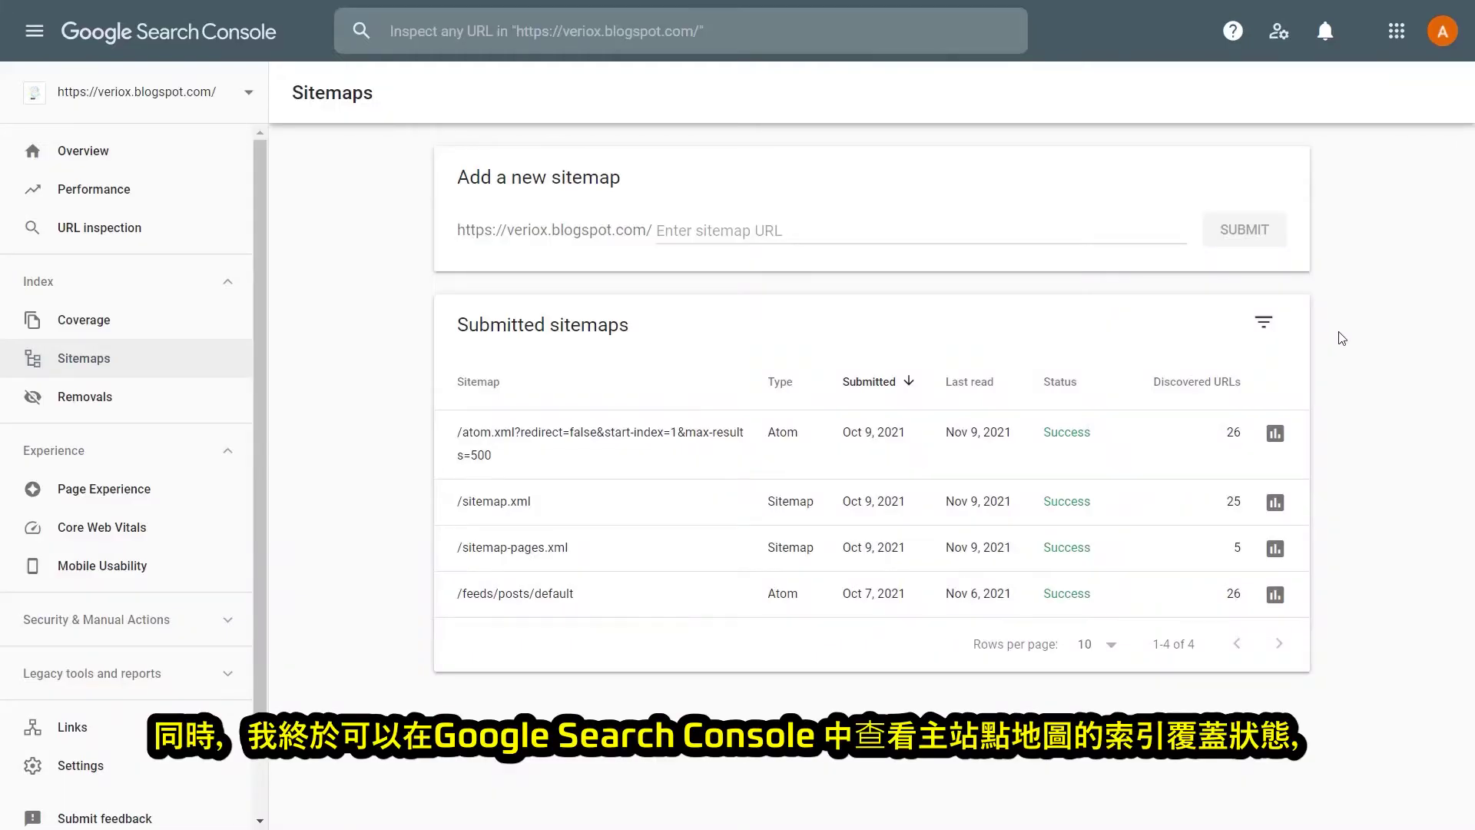
Step: Open the /sitemap.xml Coverage report showing 24 valid pages and 0 errors
left_click(1276, 501)
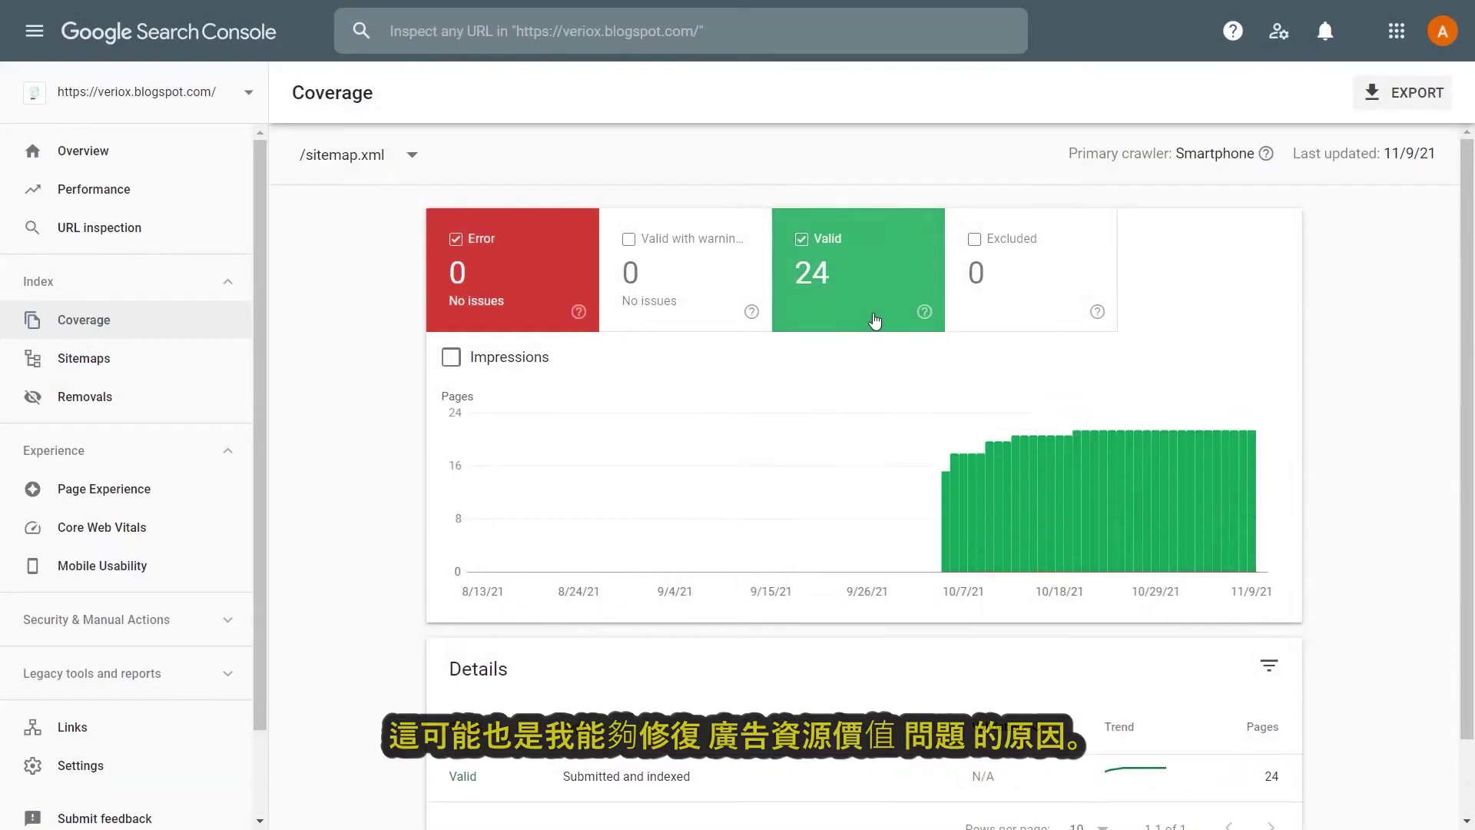
mouse_move(988, 470)
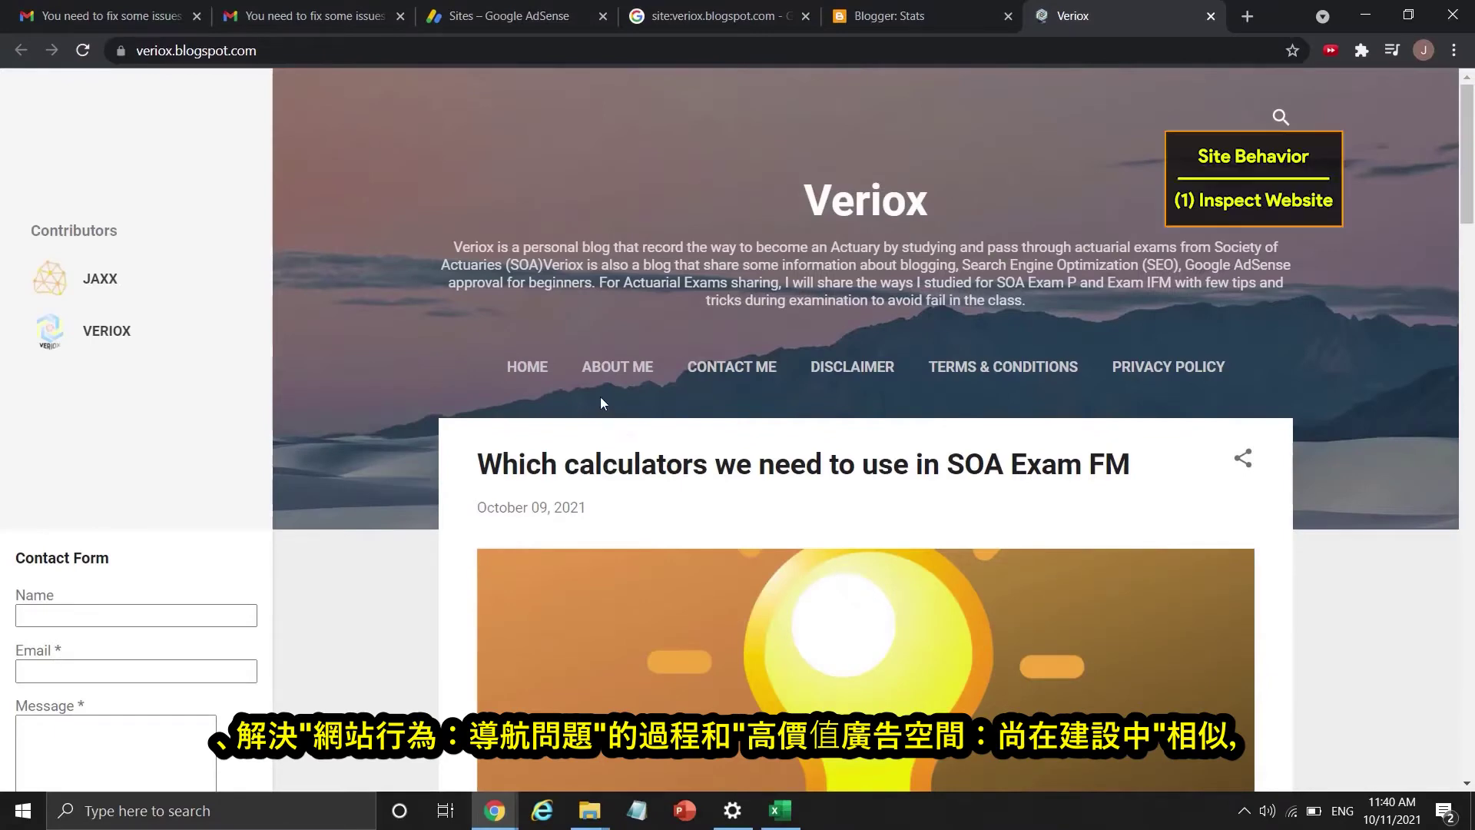
Step: Open About Me, Contact Me, Disclaimer, Terms & Conditions and Privacy Policy in new tabs
right_click(614, 375)
left_click(624, 386)
right_click(736, 379)
left_click(748, 386)
right_click(858, 378)
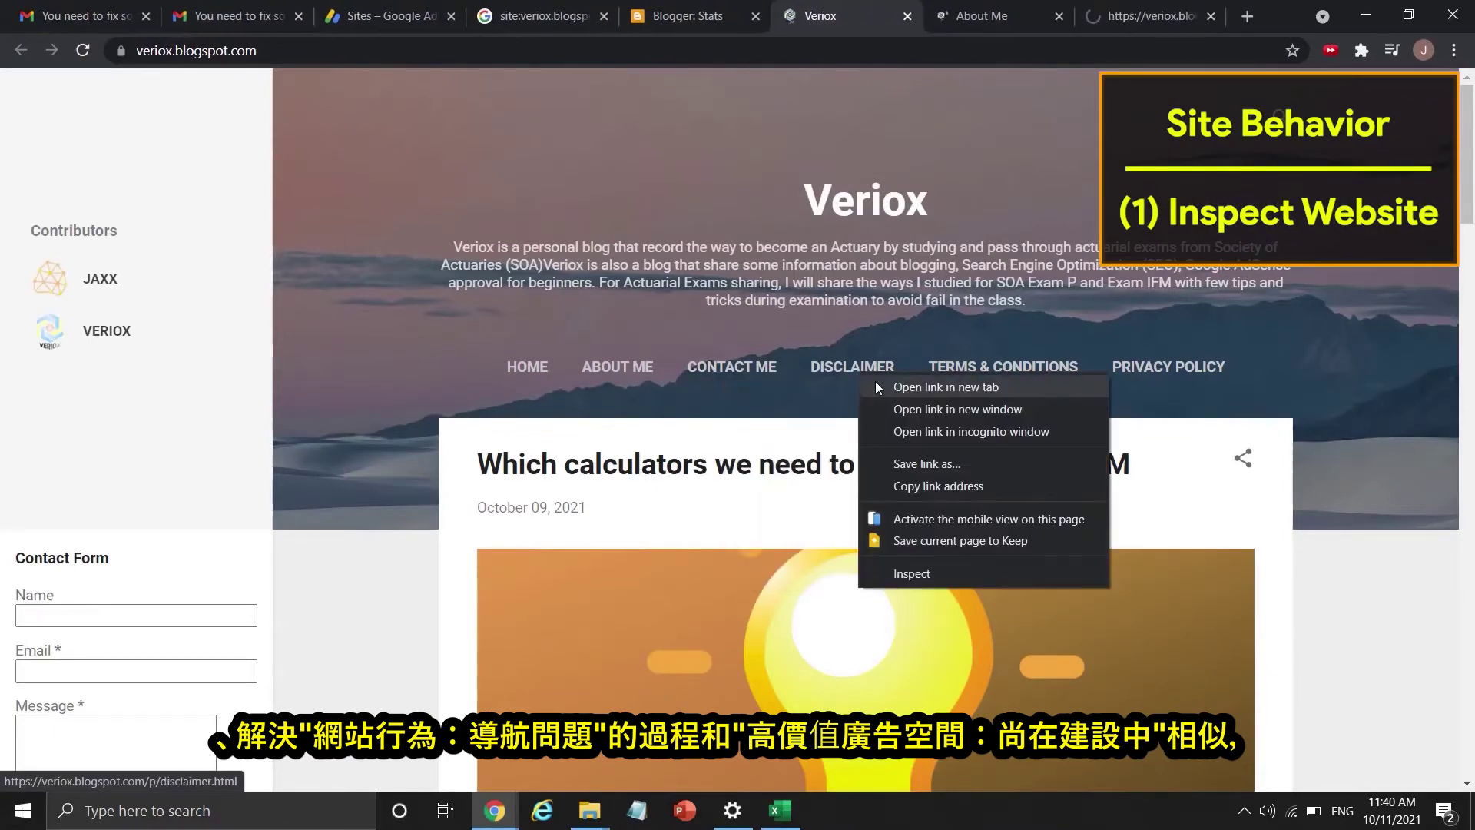
left_click(876, 386)
right_click(994, 373)
left_click(1022, 384)
right_click(1150, 370)
right_click(1154, 364)
left_click(1162, 374)
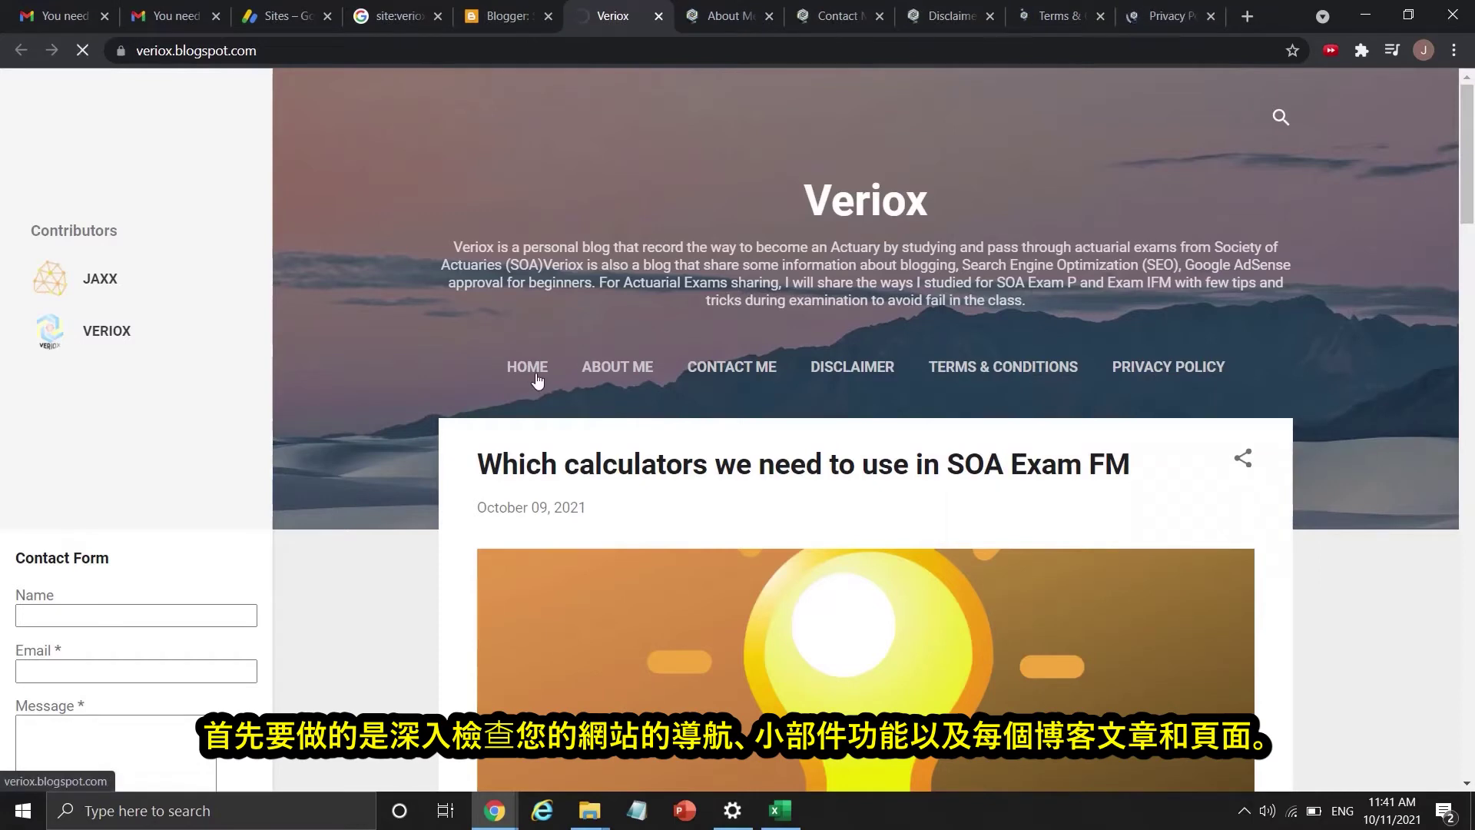
Step: Review the About Me page and send a test message through the Contact Me form
left_click(718, 9)
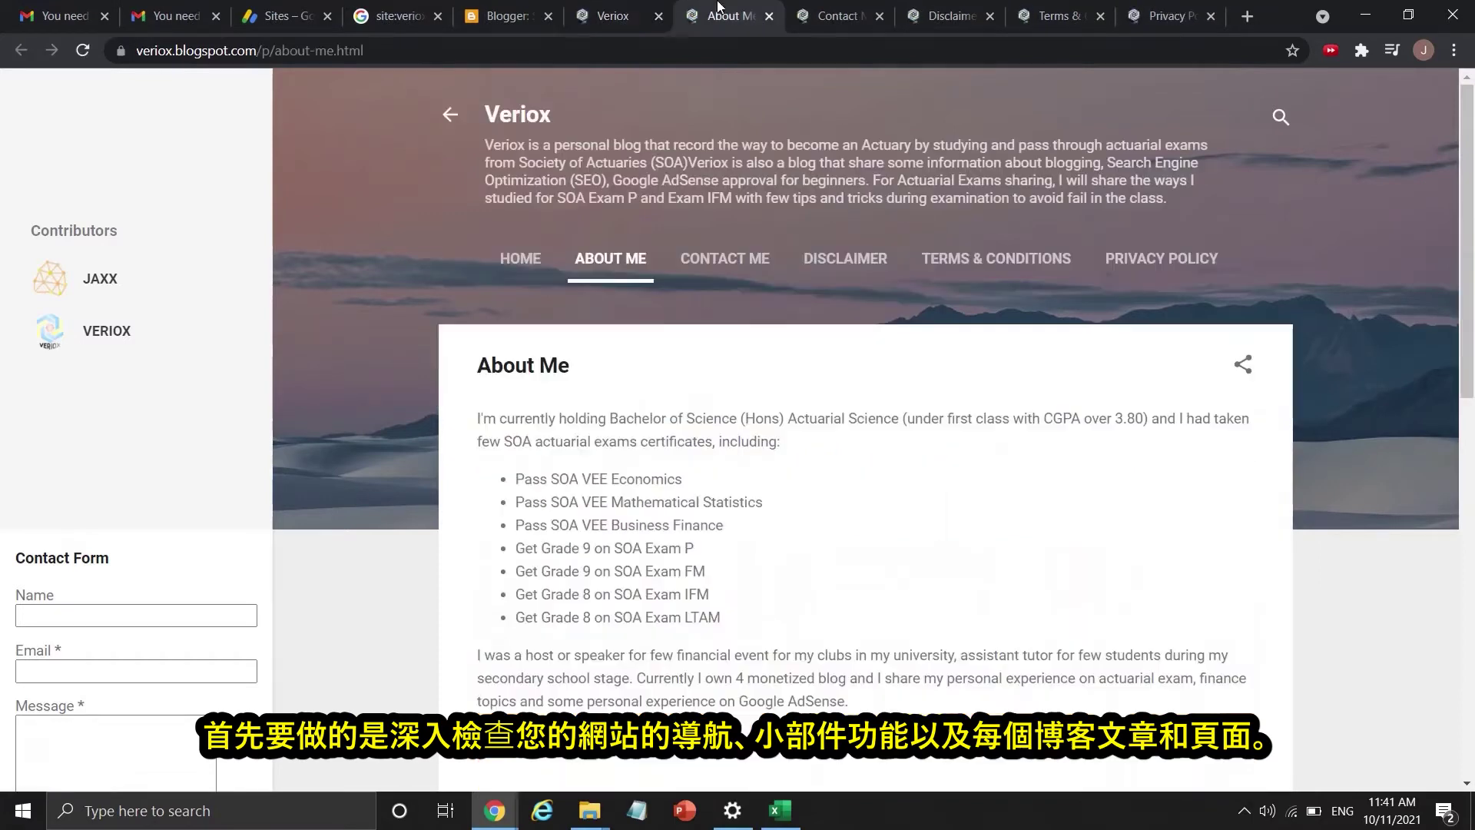
scroll(791, 461, "down", 2)
scroll(622, 430, "up", 1)
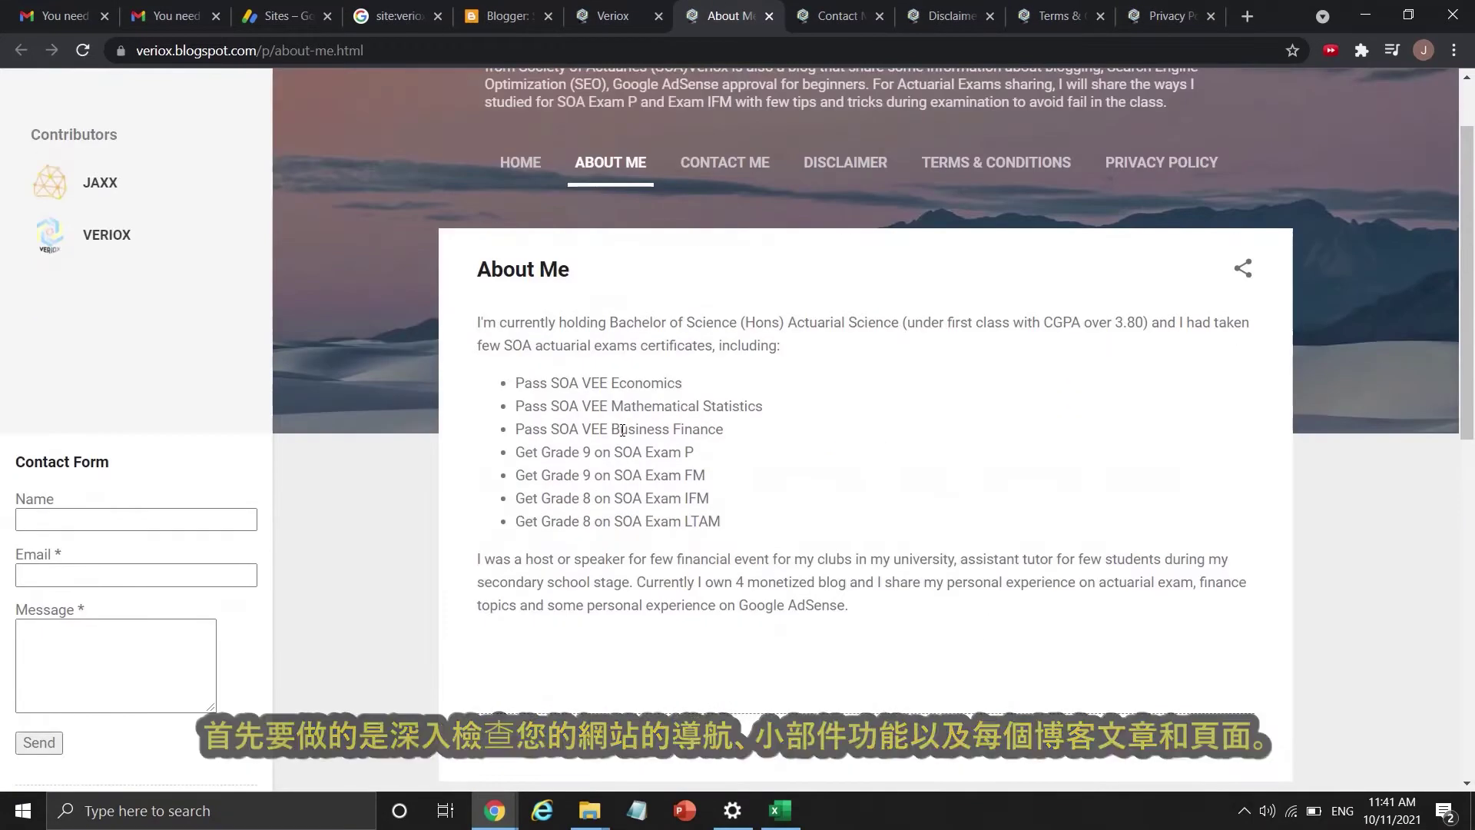
left_click(769, 16)
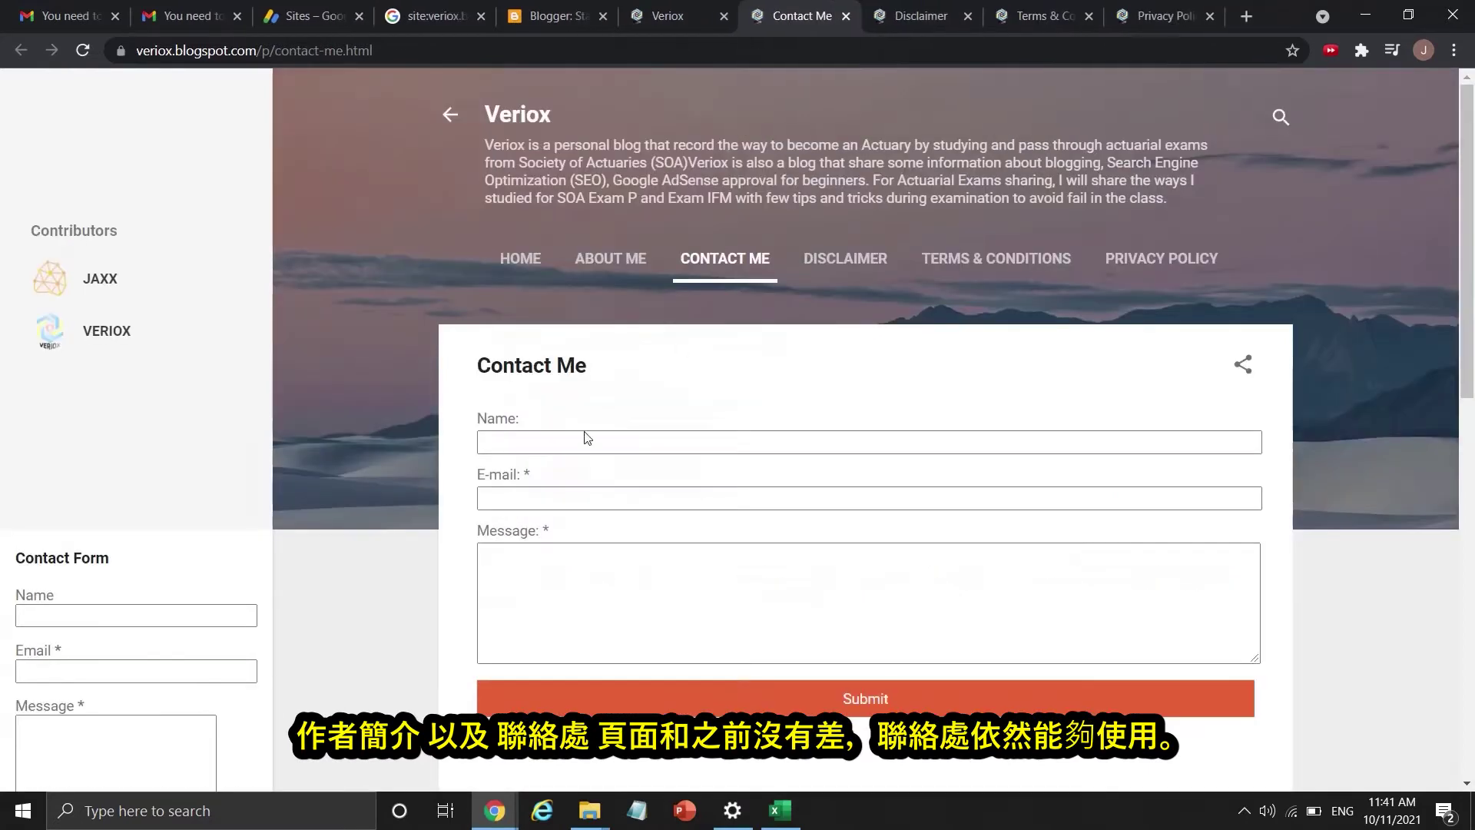
left_click(681, 699)
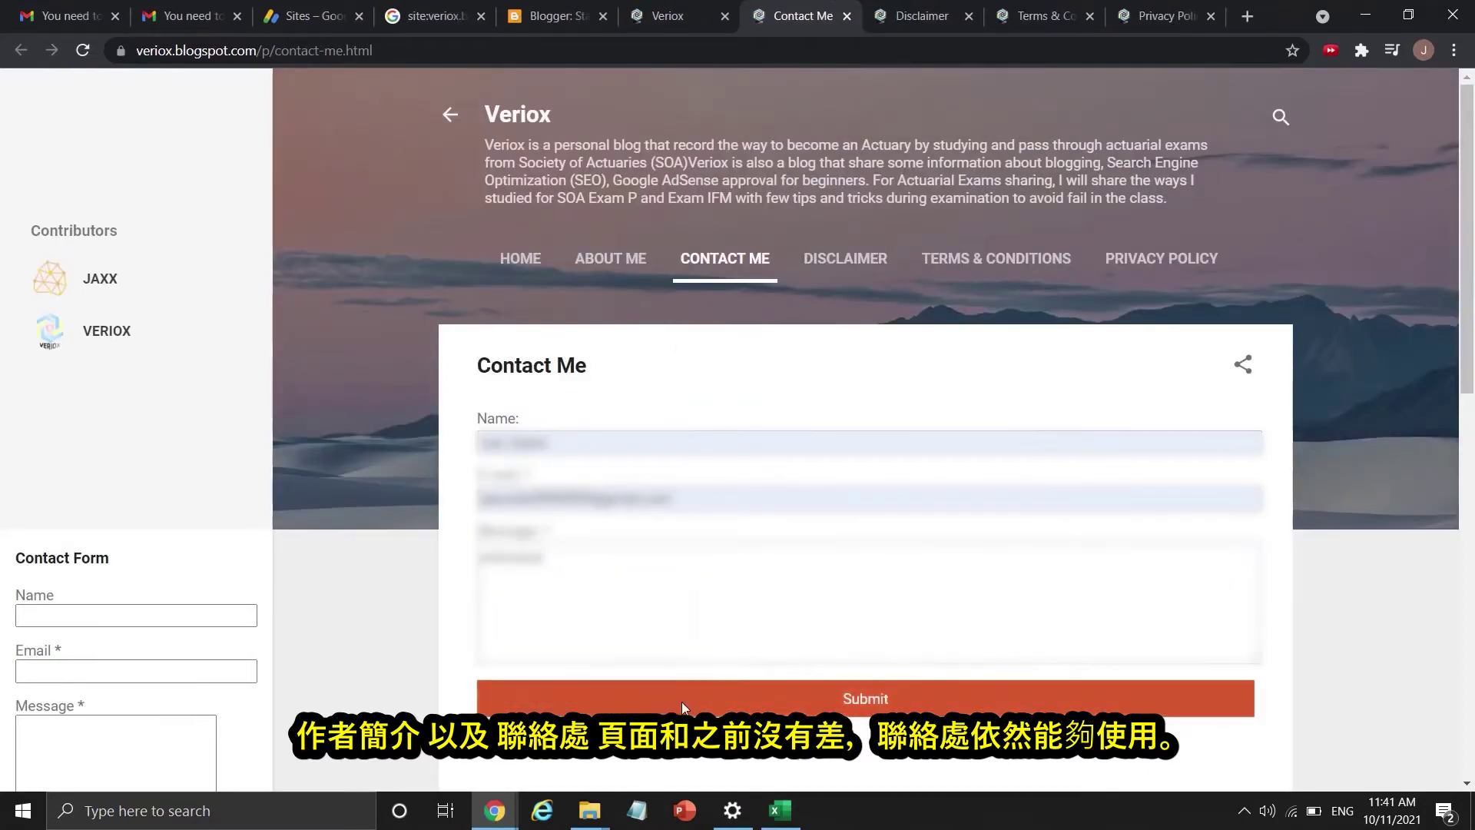
scroll(560, 642, "down", 1)
Step: Review the Disclaimer and Terms & Conditions pages, closing each reviewed tab
left_click(846, 16)
scroll(802, 304, "down", 3)
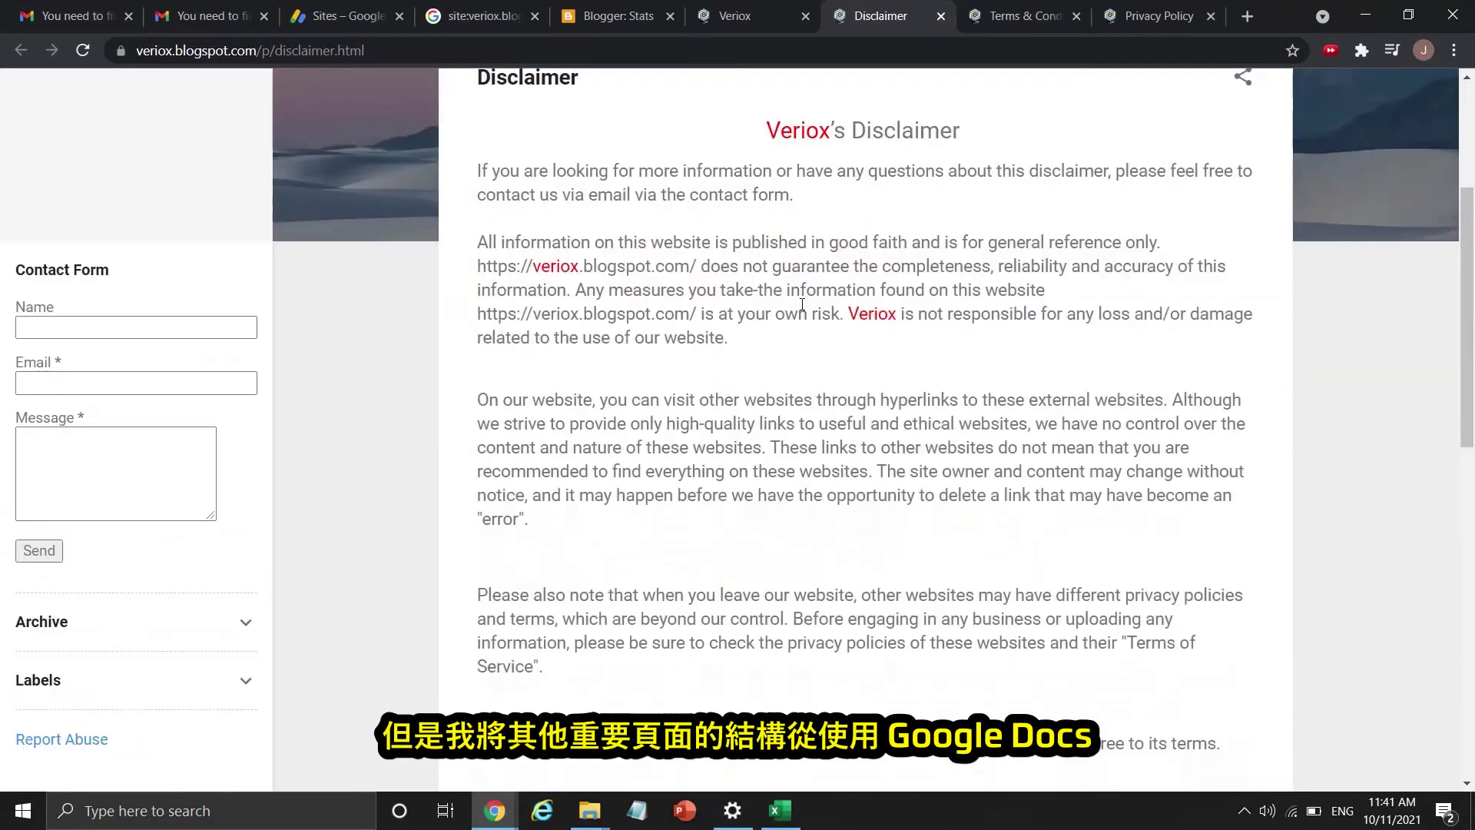
scroll(801, 292, "up", 1)
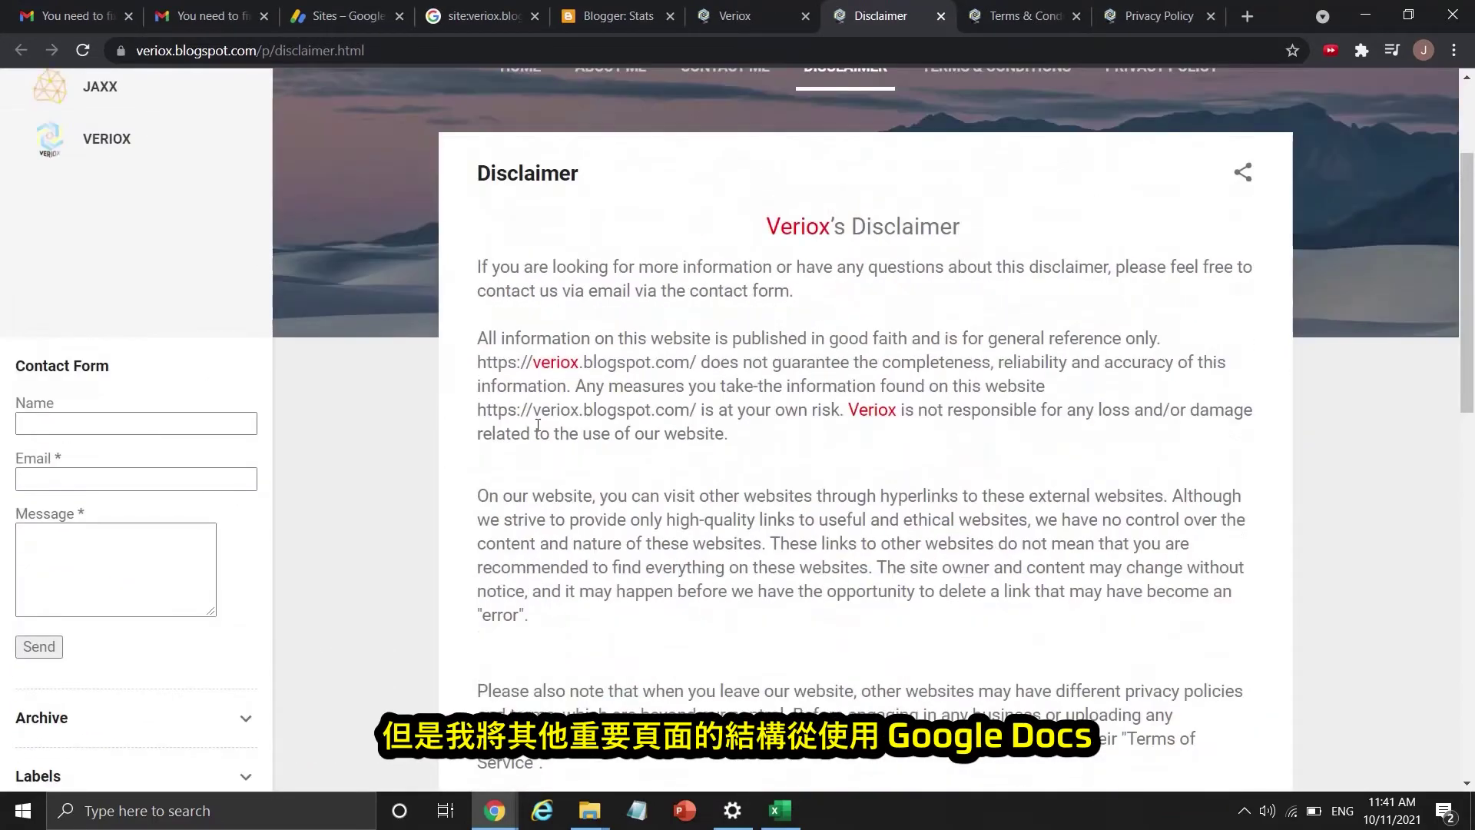
left_click(673, 400)
scroll(944, 329, "down", 2)
scroll(941, 328, "up", 3)
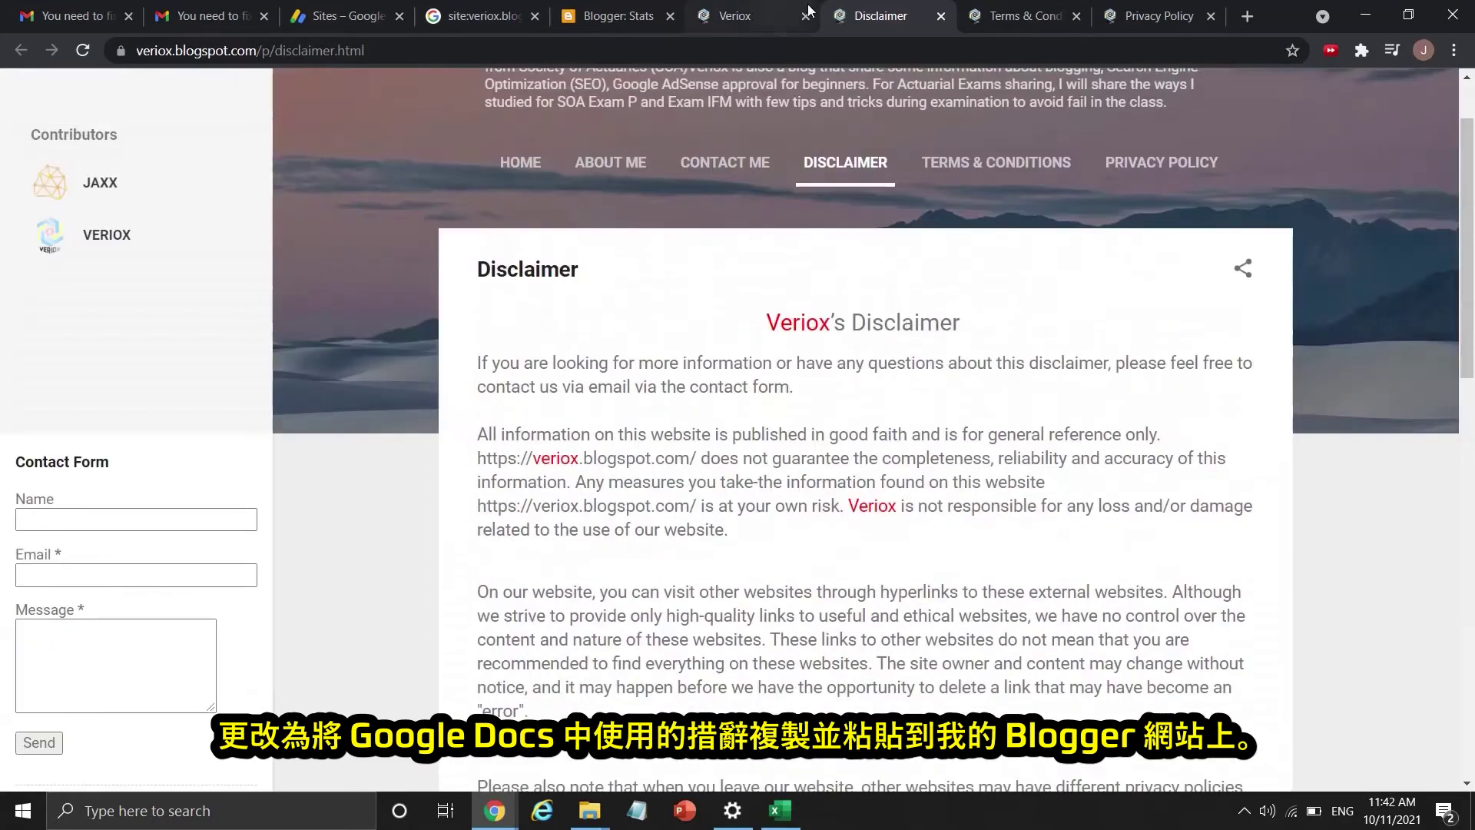
left_click(941, 16)
scroll(887, 210, "down", 10)
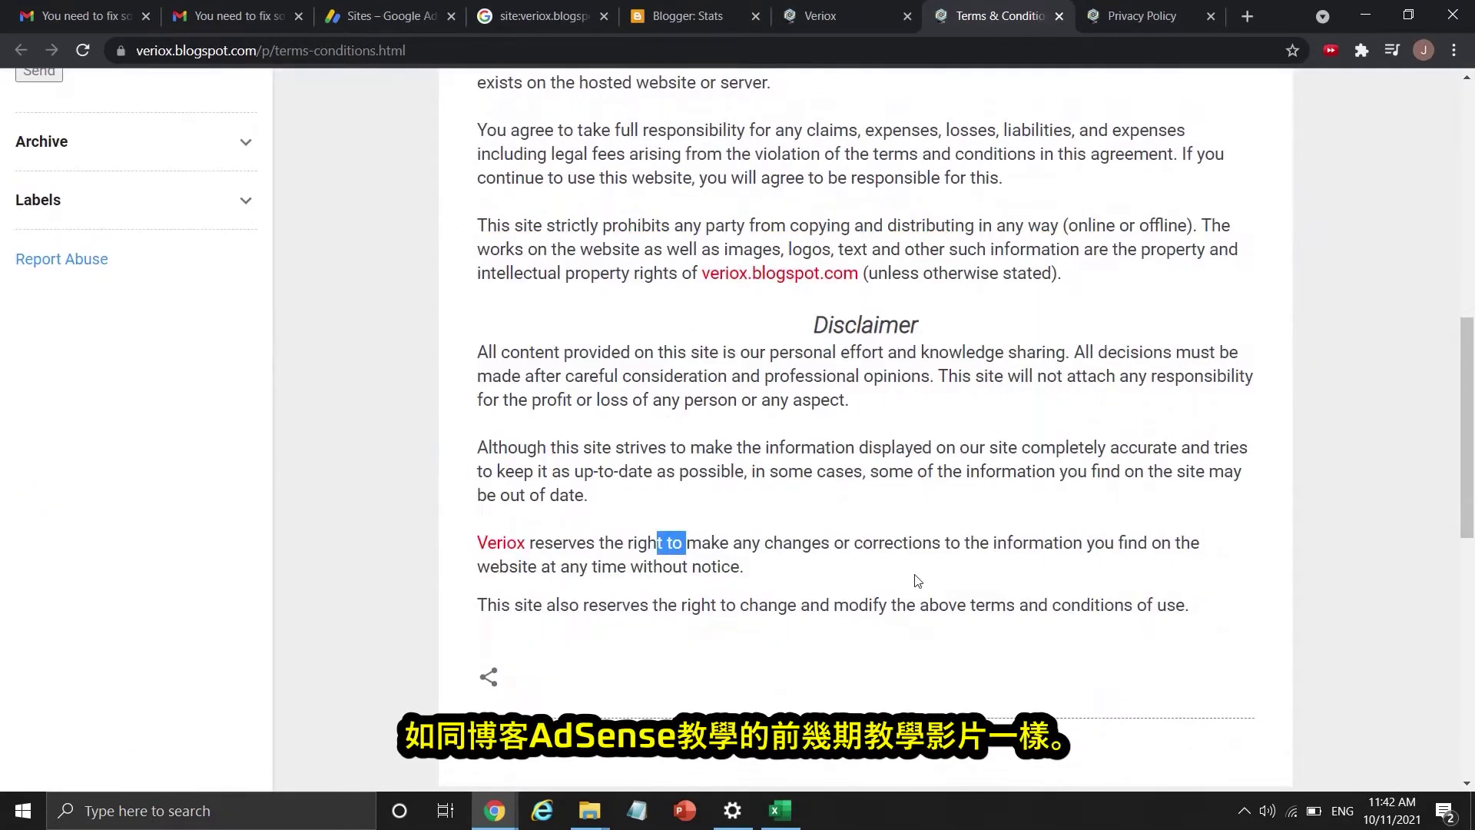
left_click_drag(643, 442, 569, 400)
scroll(846, 384, "up", 10)
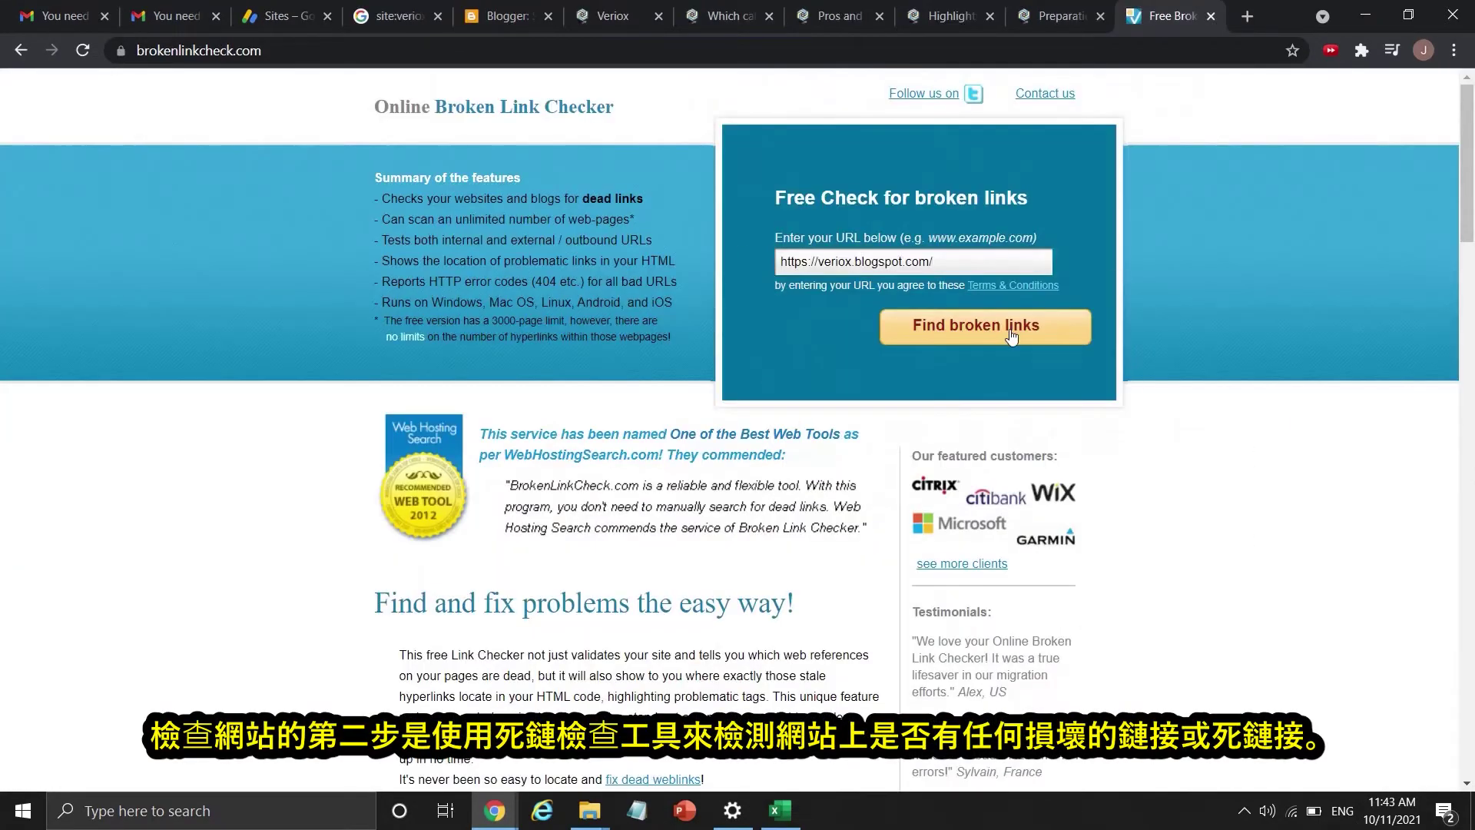
Step: Scan the blog with the security code, confirming 0 broken links across 23 pages, then open Blogger's Theme page
left_click(1011, 332)
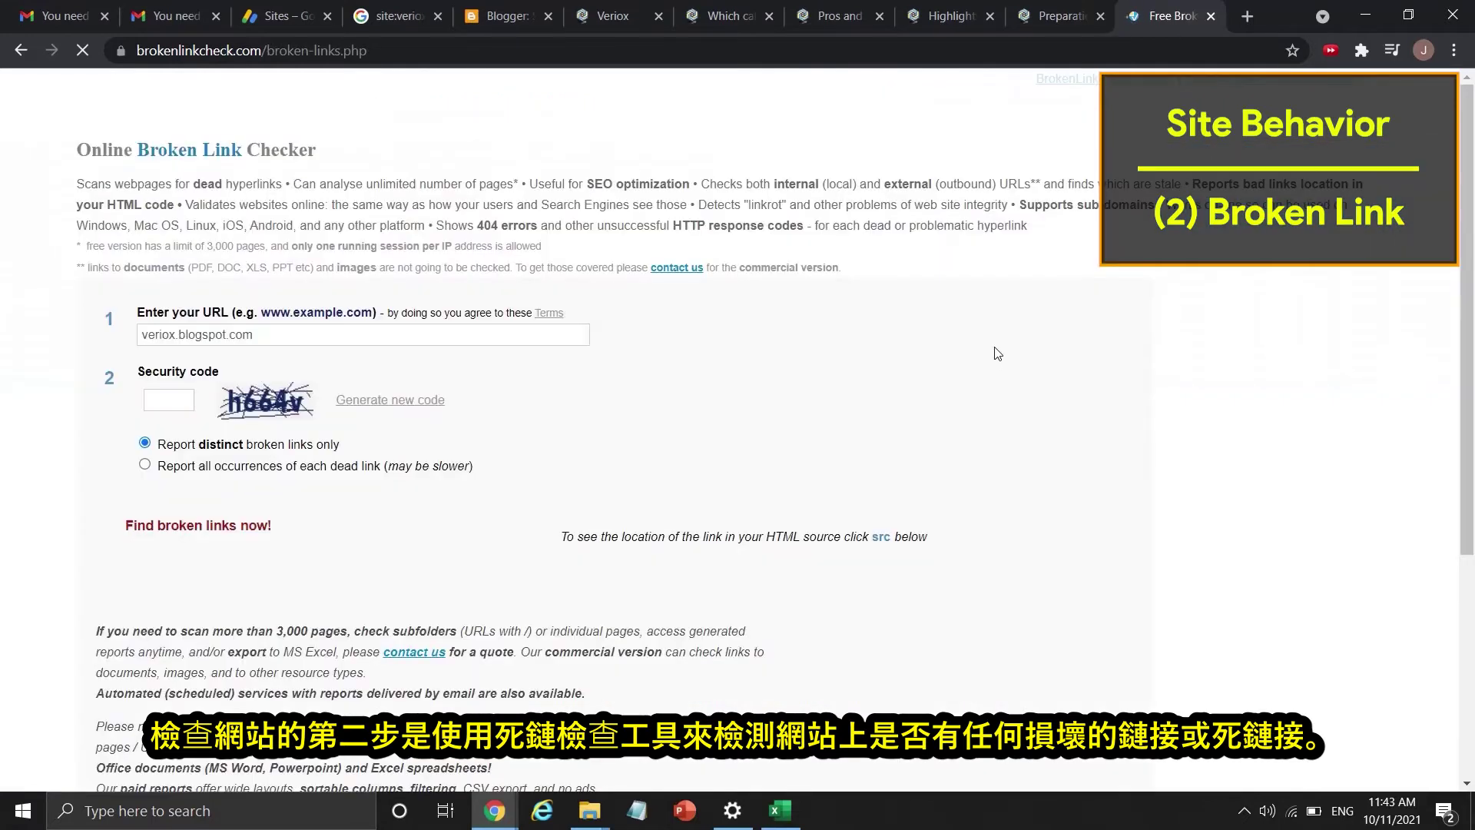
left_click(182, 395)
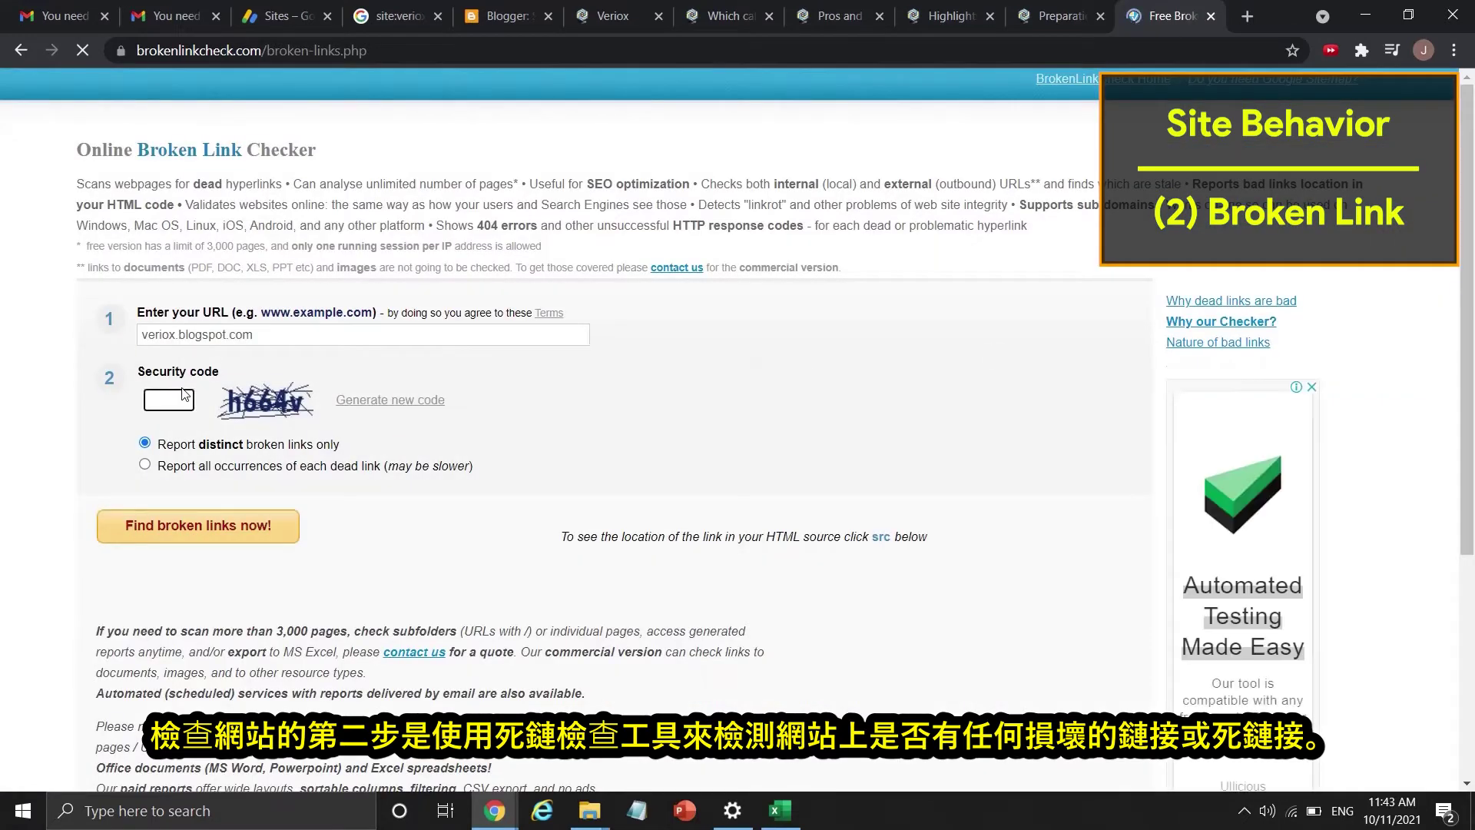
type("h664v")
left_click(222, 537)
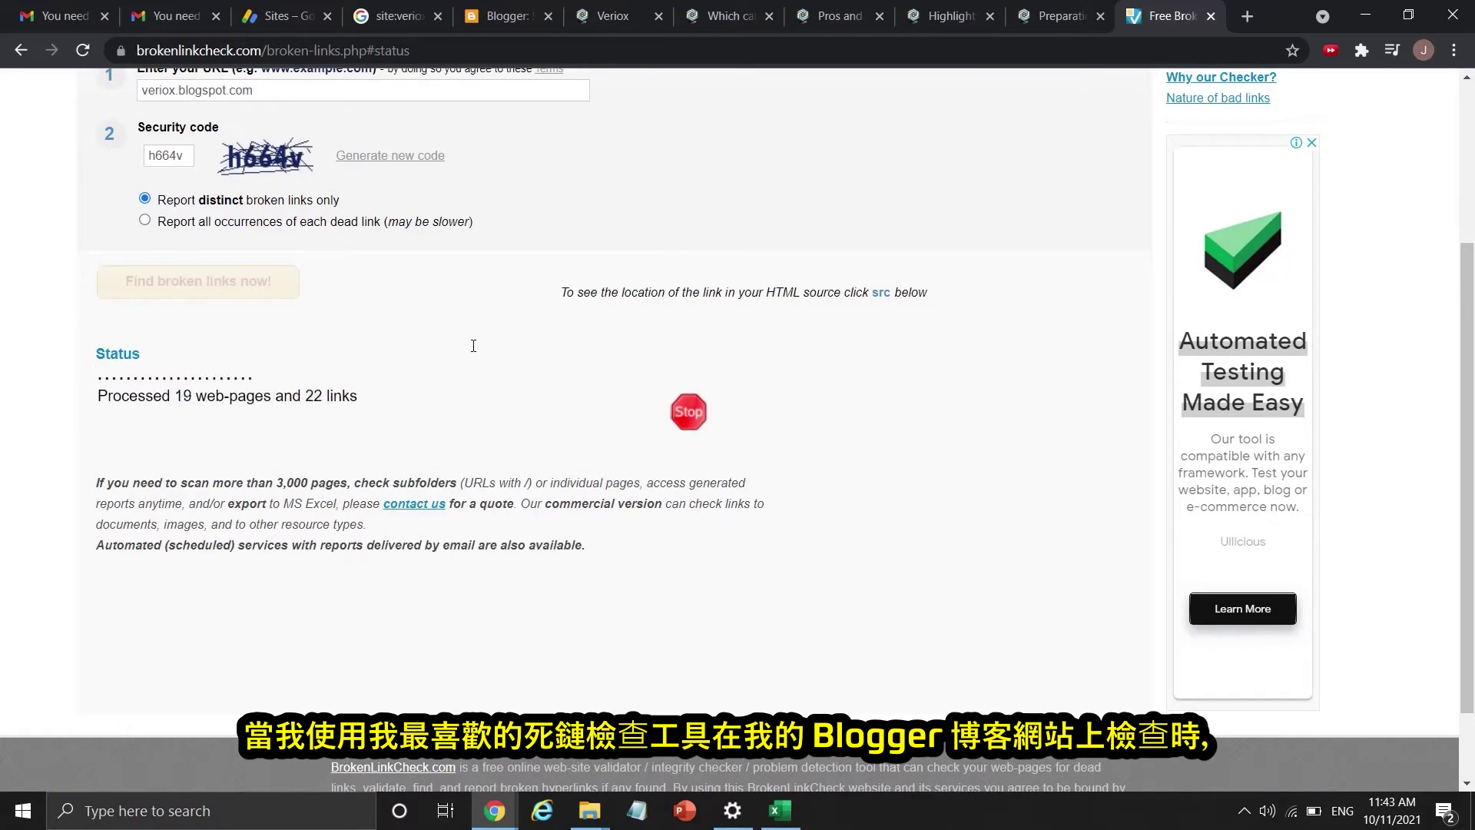
scroll(402, 500, "up", 3)
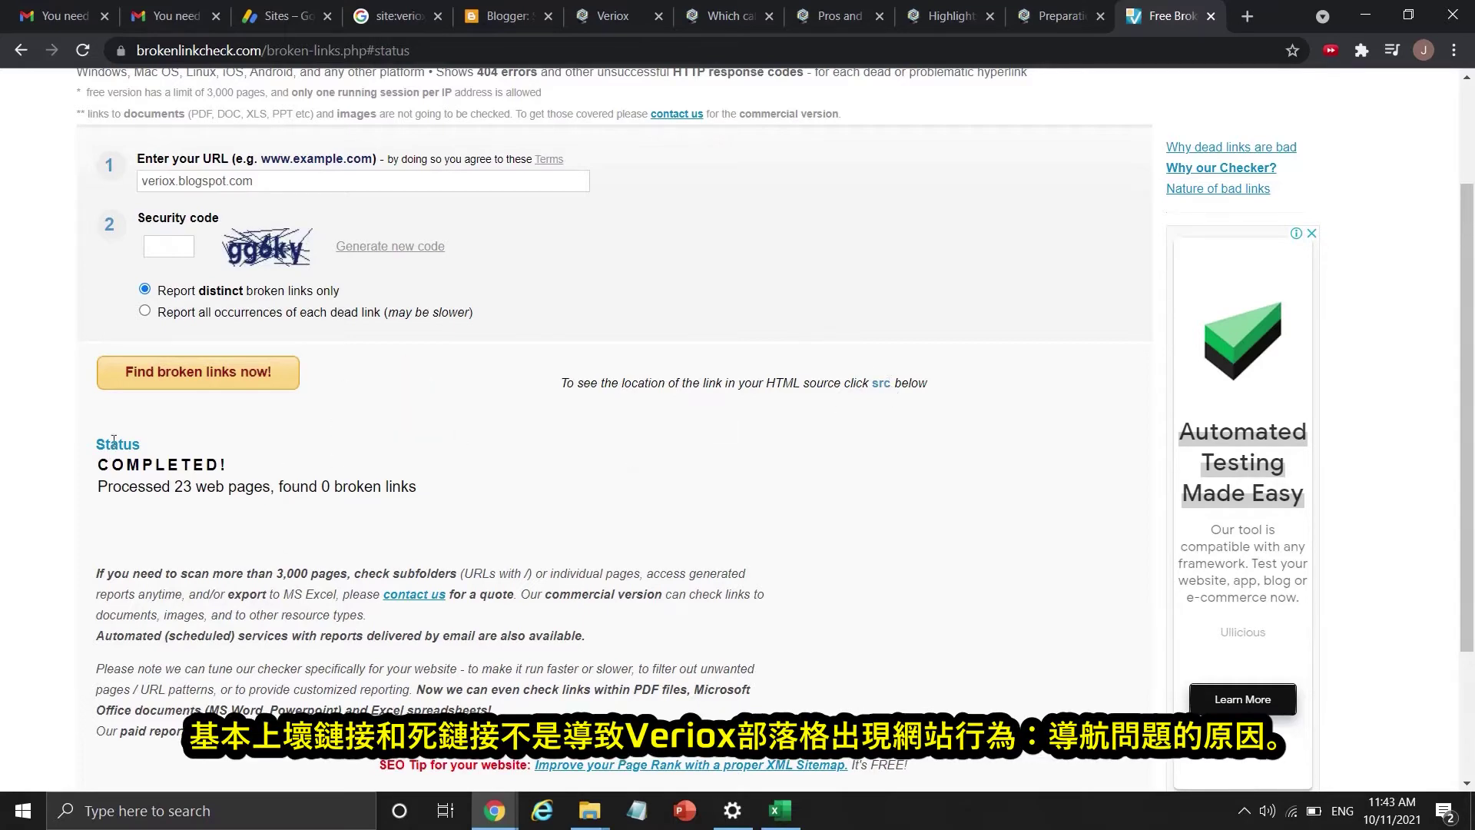
scroll(175, 435, "up", 2)
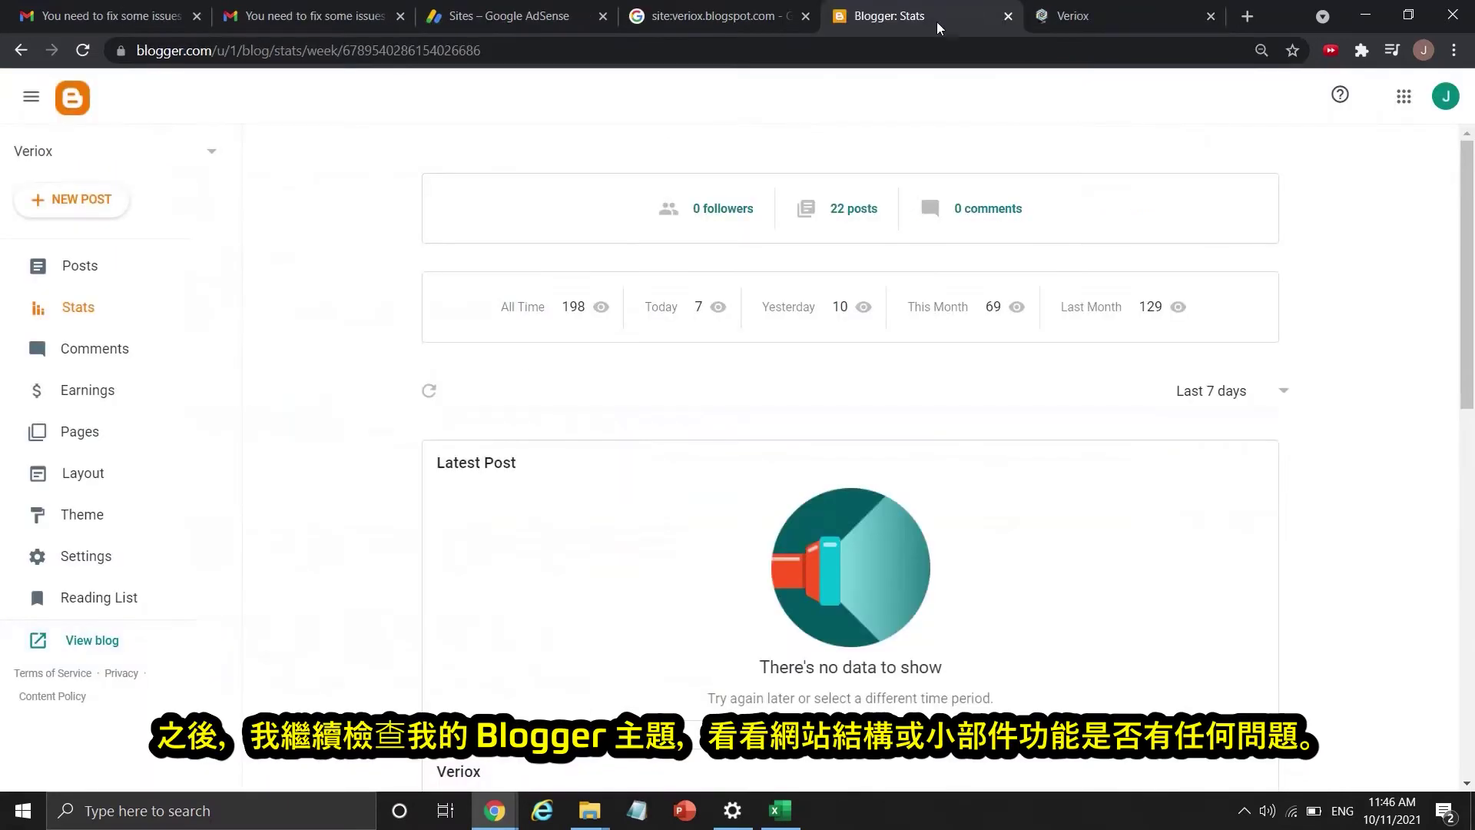
left_click(92, 547)
left_click(94, 520)
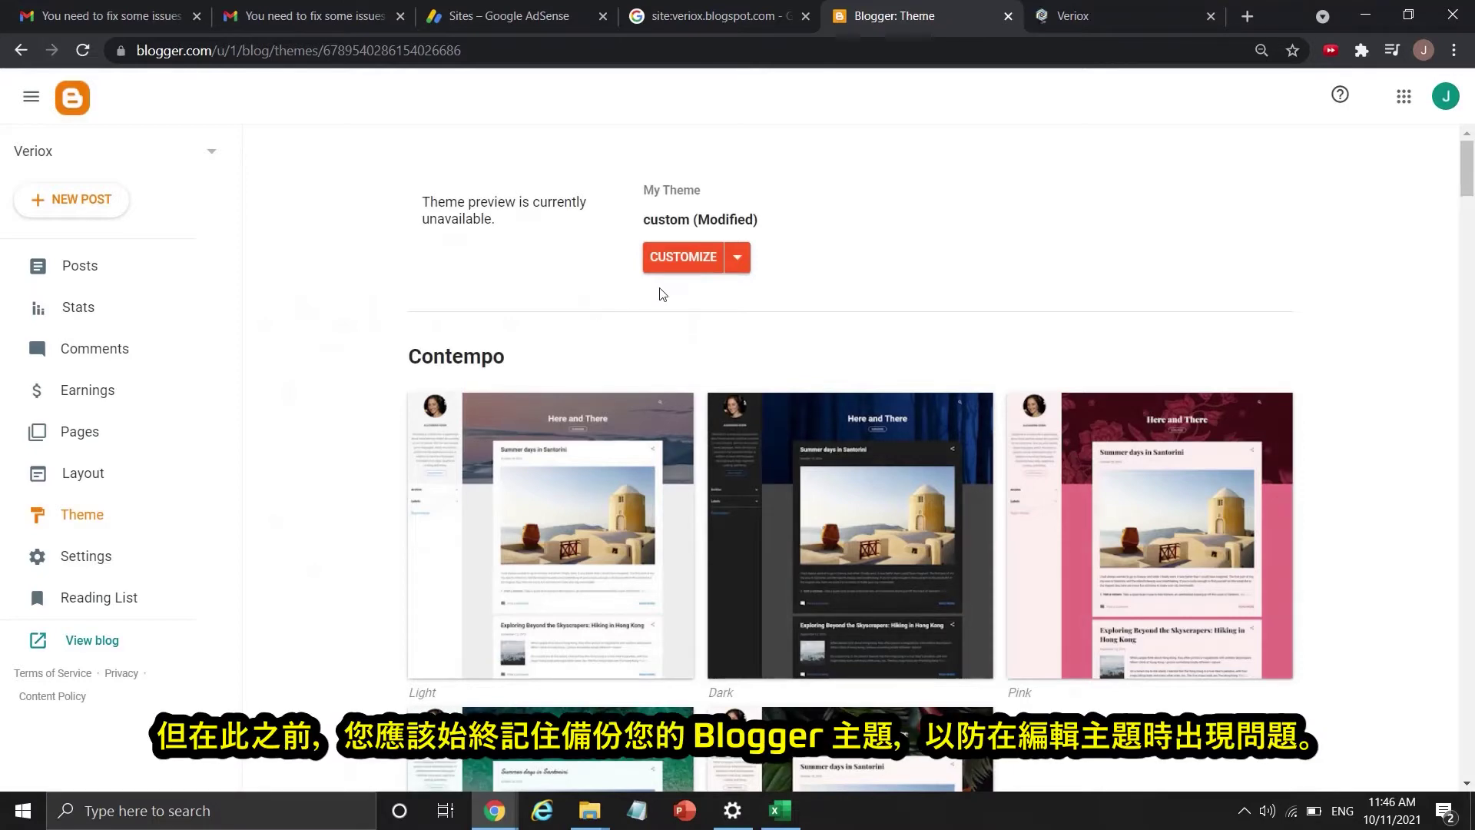
Step: Download a backup of the modified custom theme as an XML file
left_click(737, 258)
left_click(542, 269)
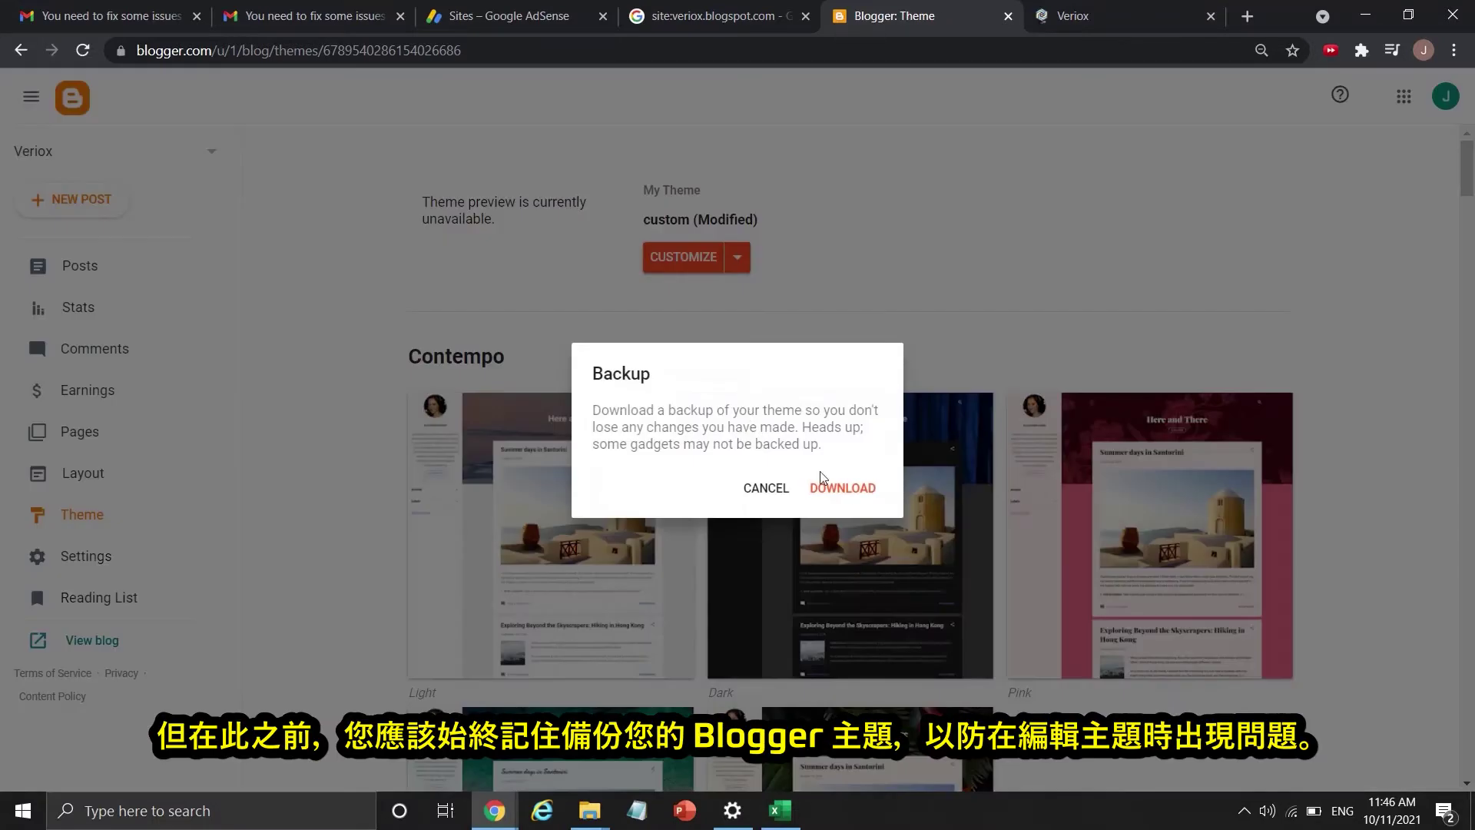
left_click(814, 484)
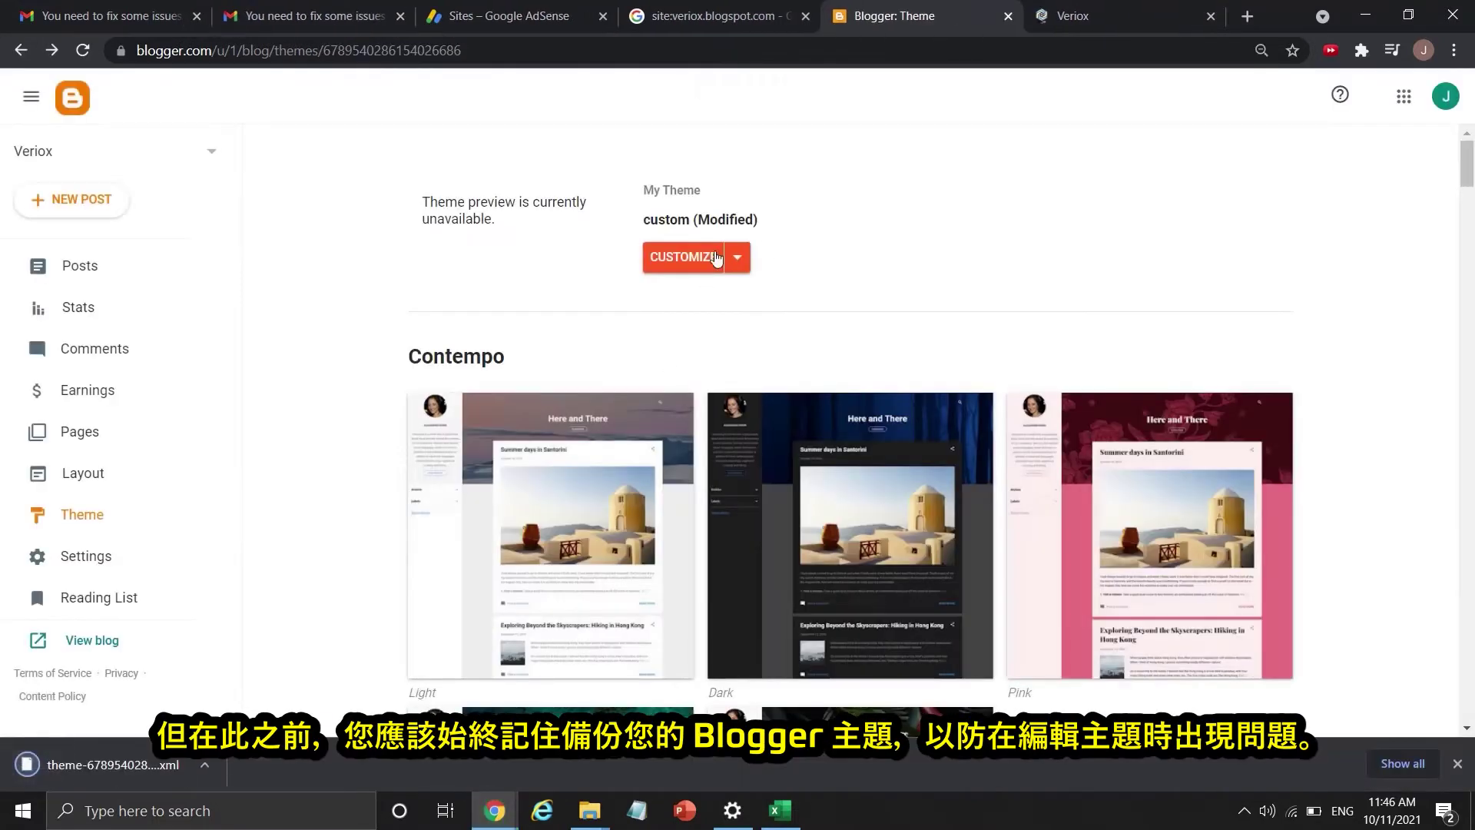
Step: Preview the theme from Edit HTML, reloading and retrying when it shows an error
left_click(737, 258)
left_click(529, 405)
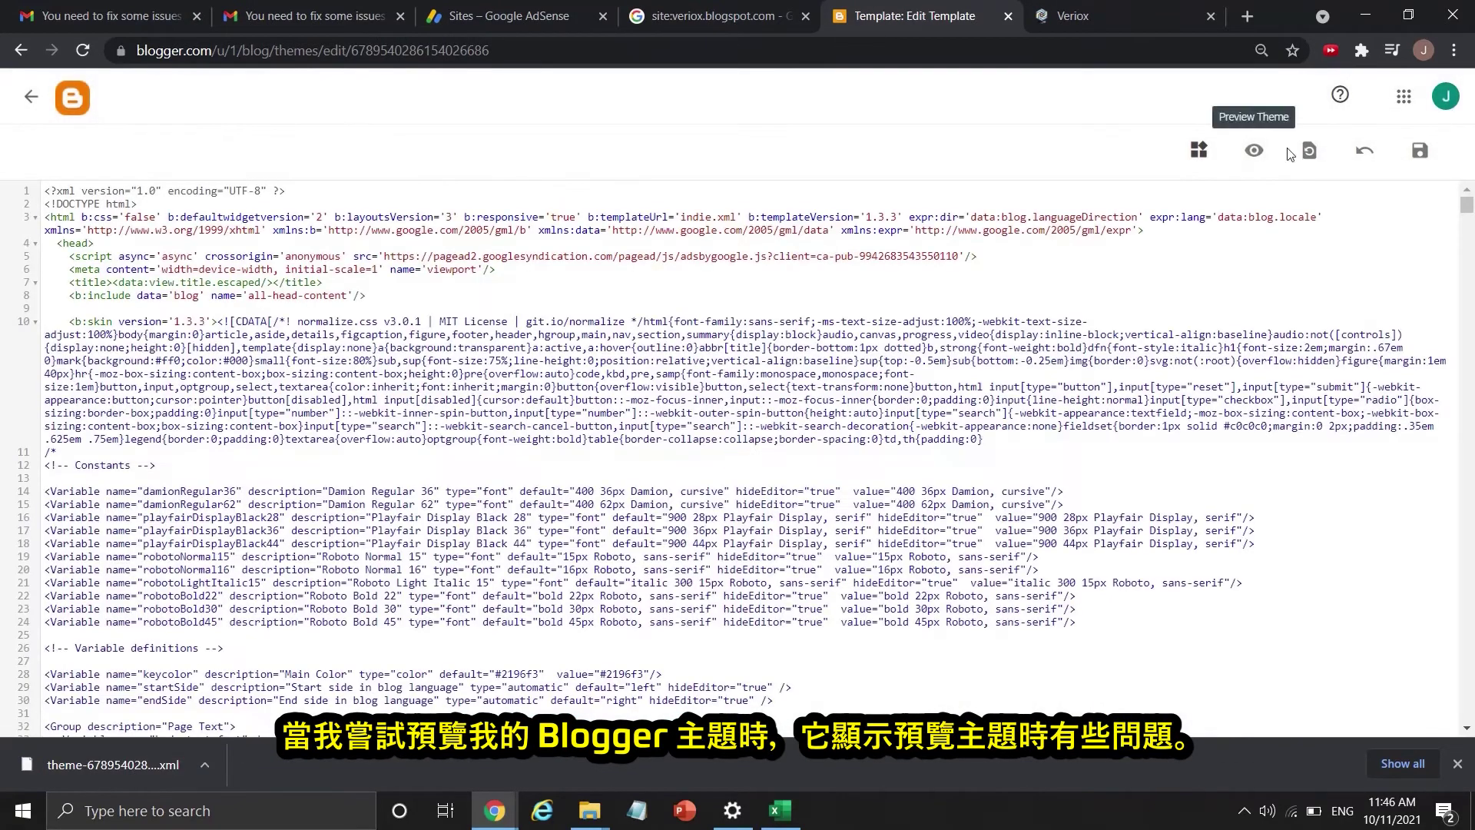
left_click(1259, 154)
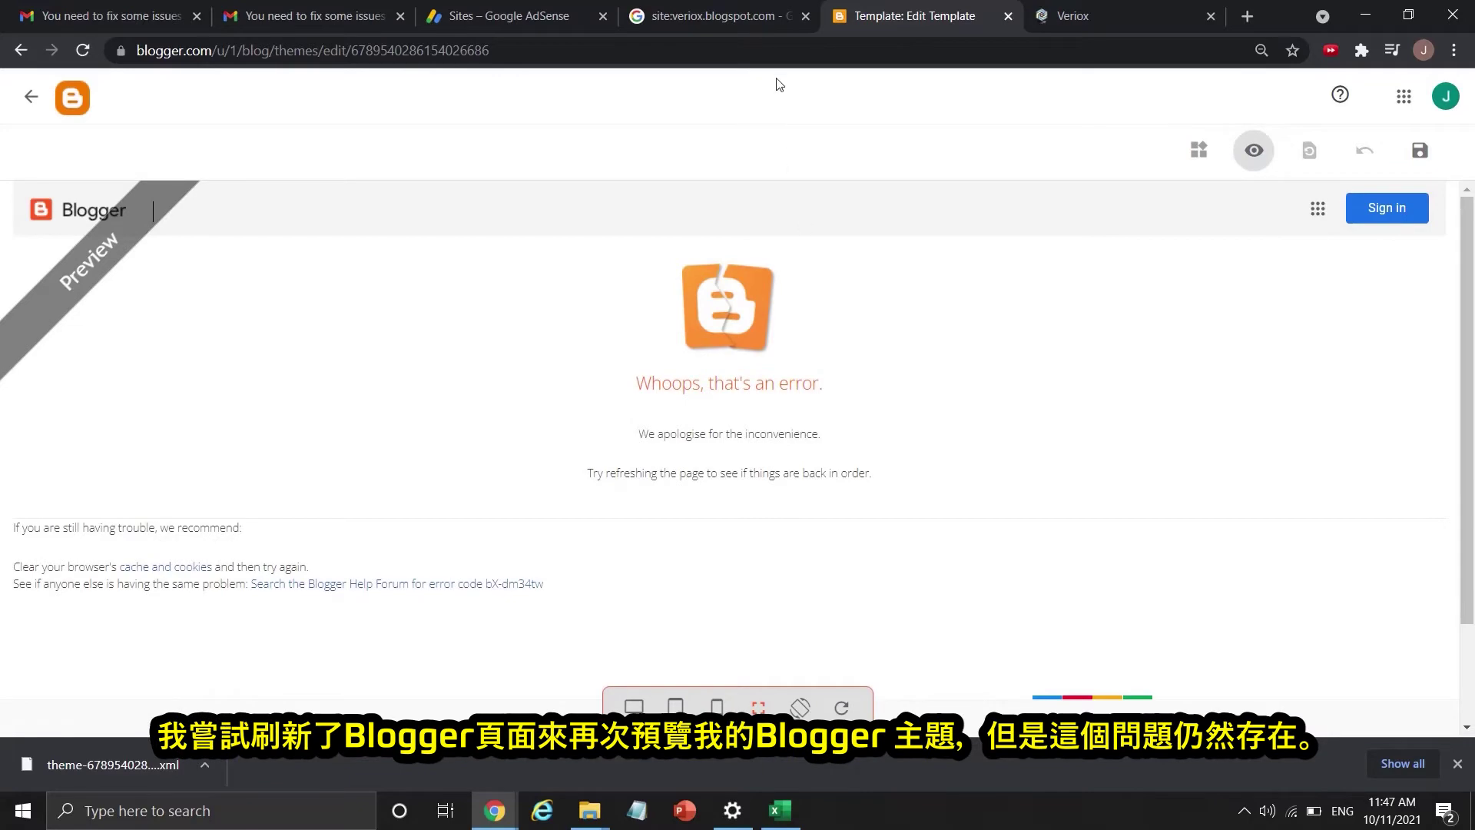
left_click(780, 51)
key("Return")
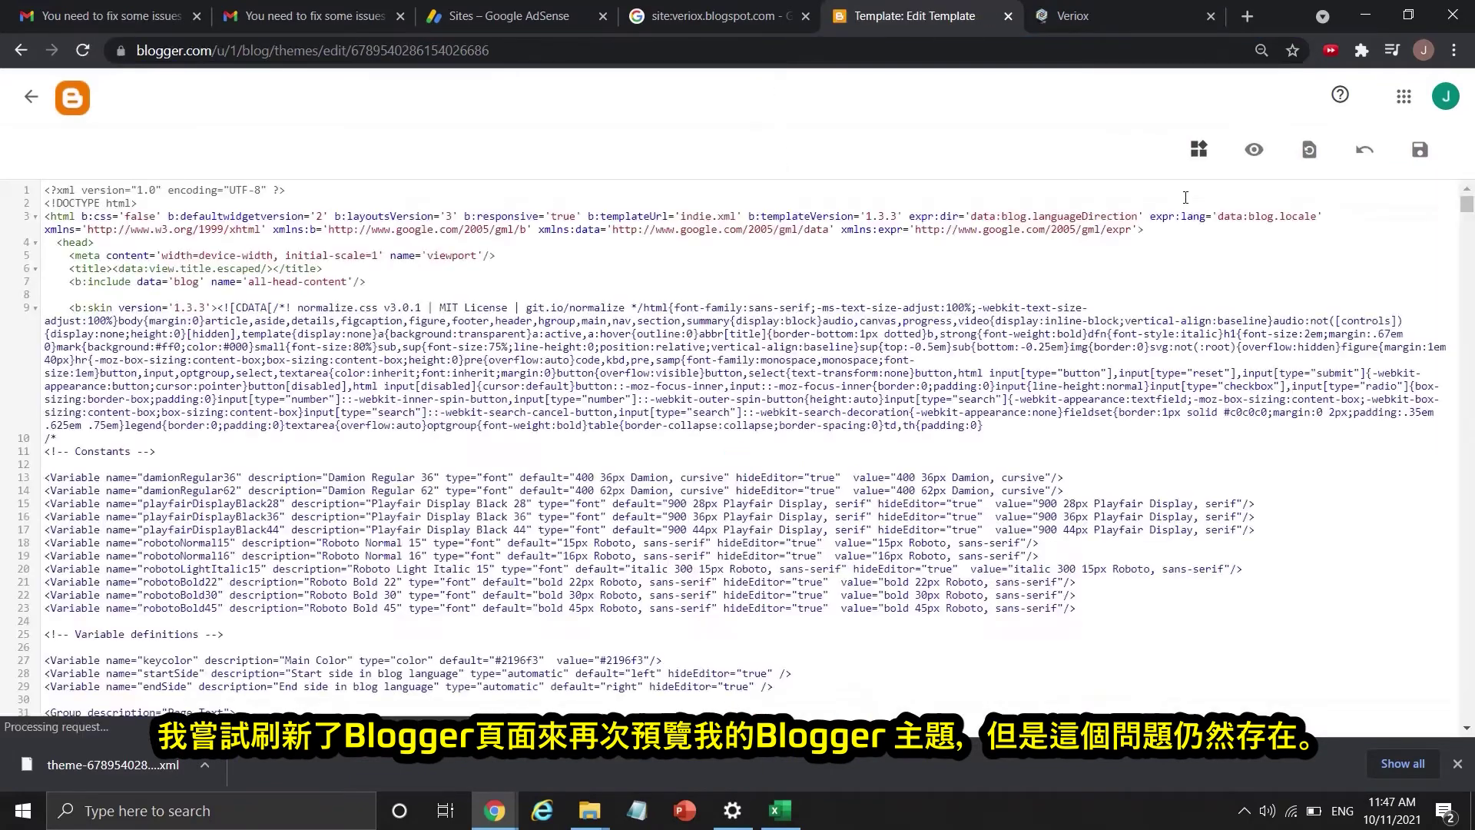
left_click(1251, 164)
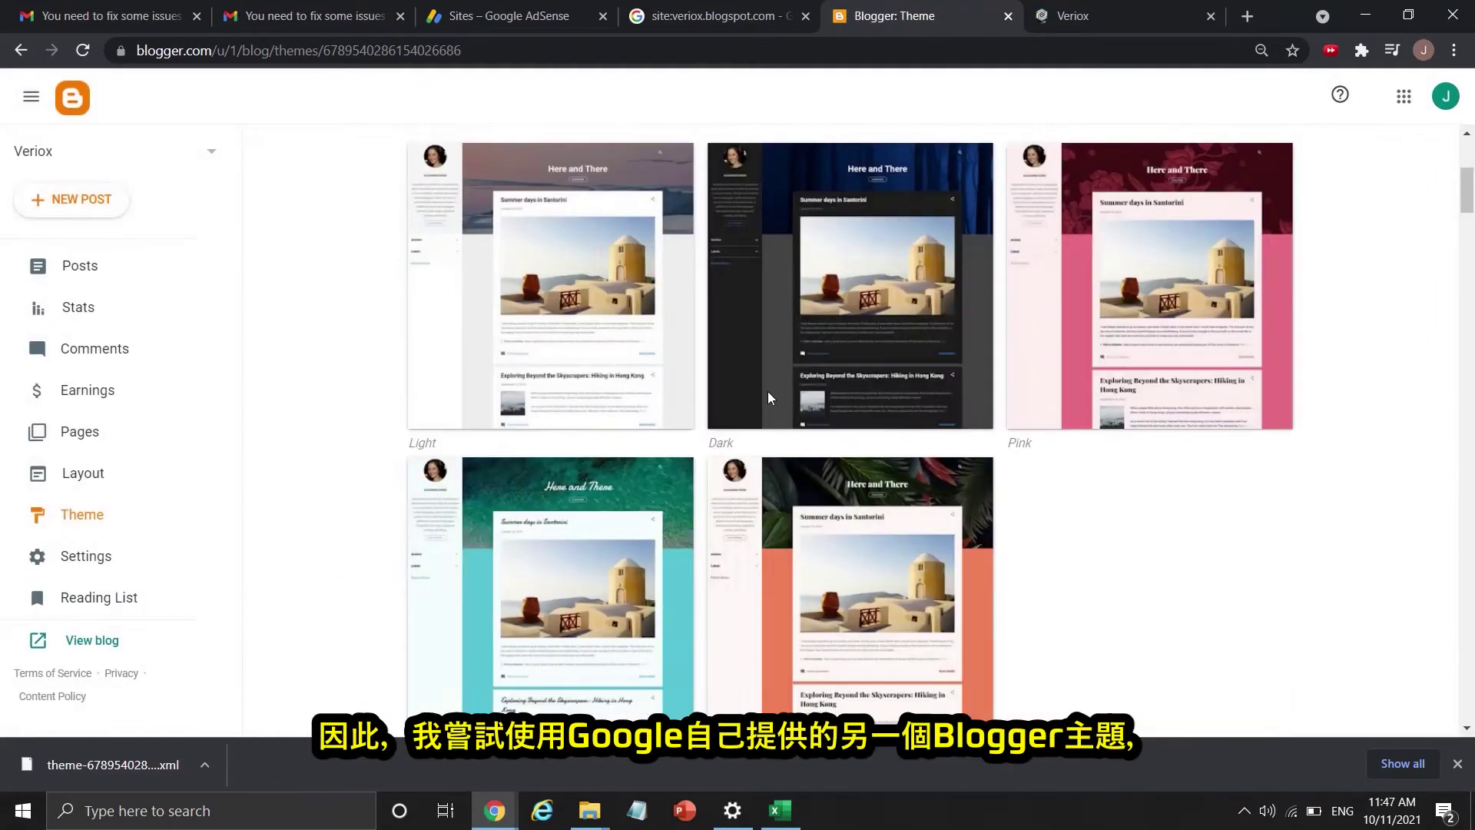
scroll(860, 405, "down", 1)
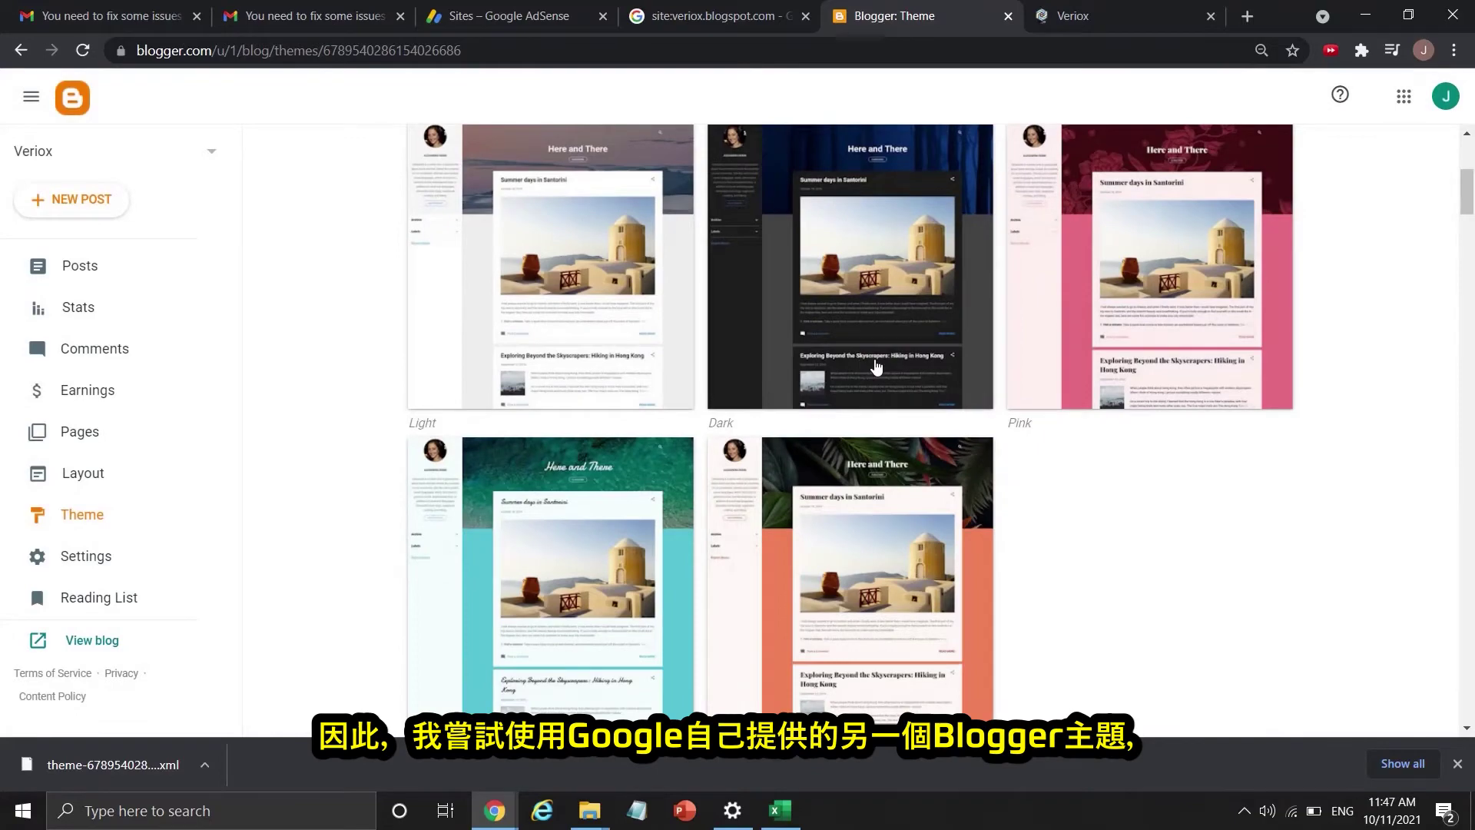
Step: Apply the Contempo Aqua theme to the blog
scroll(876, 367, "down", 1)
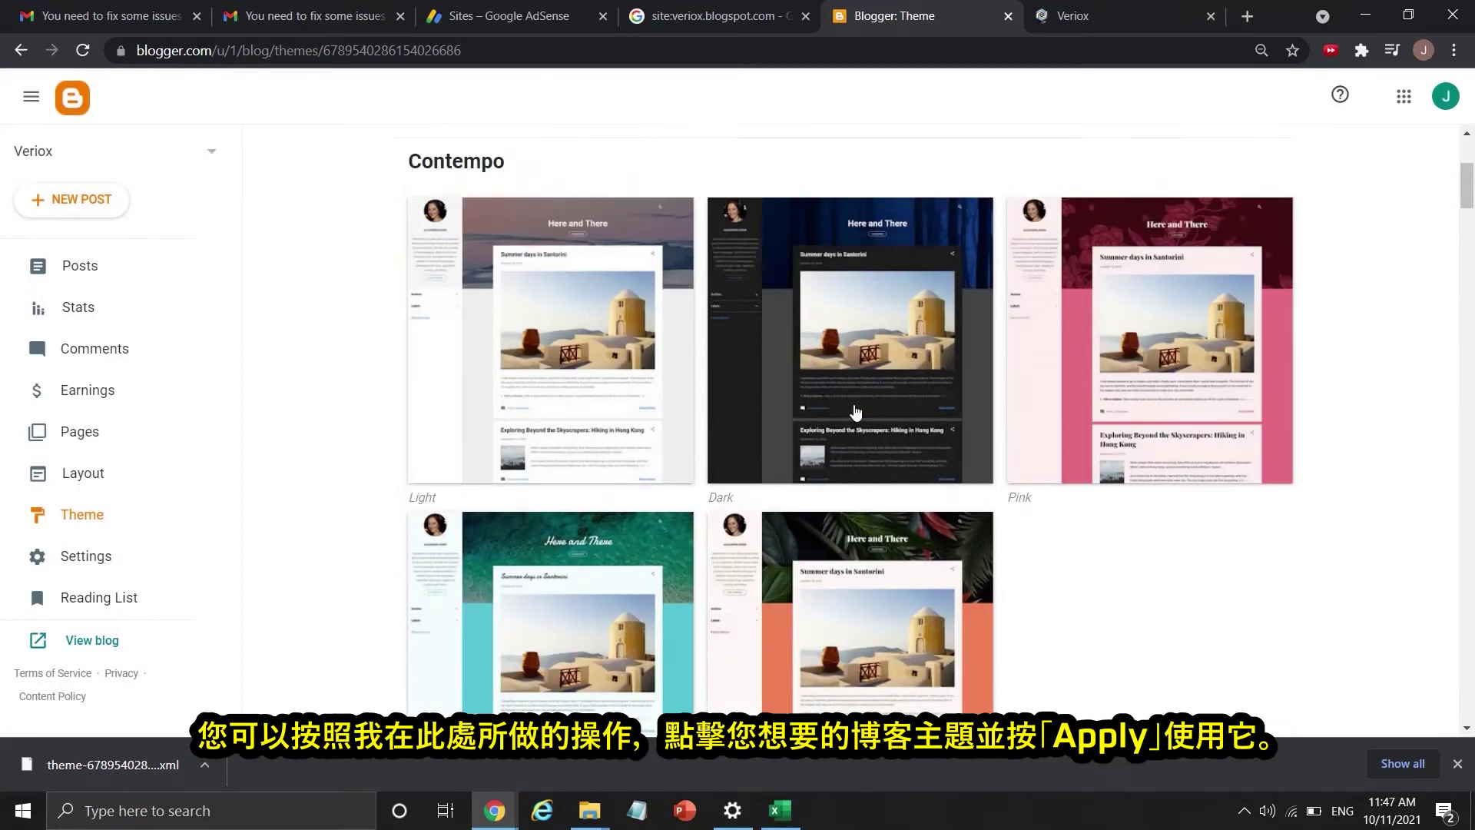
scroll(770, 450, "down", 1)
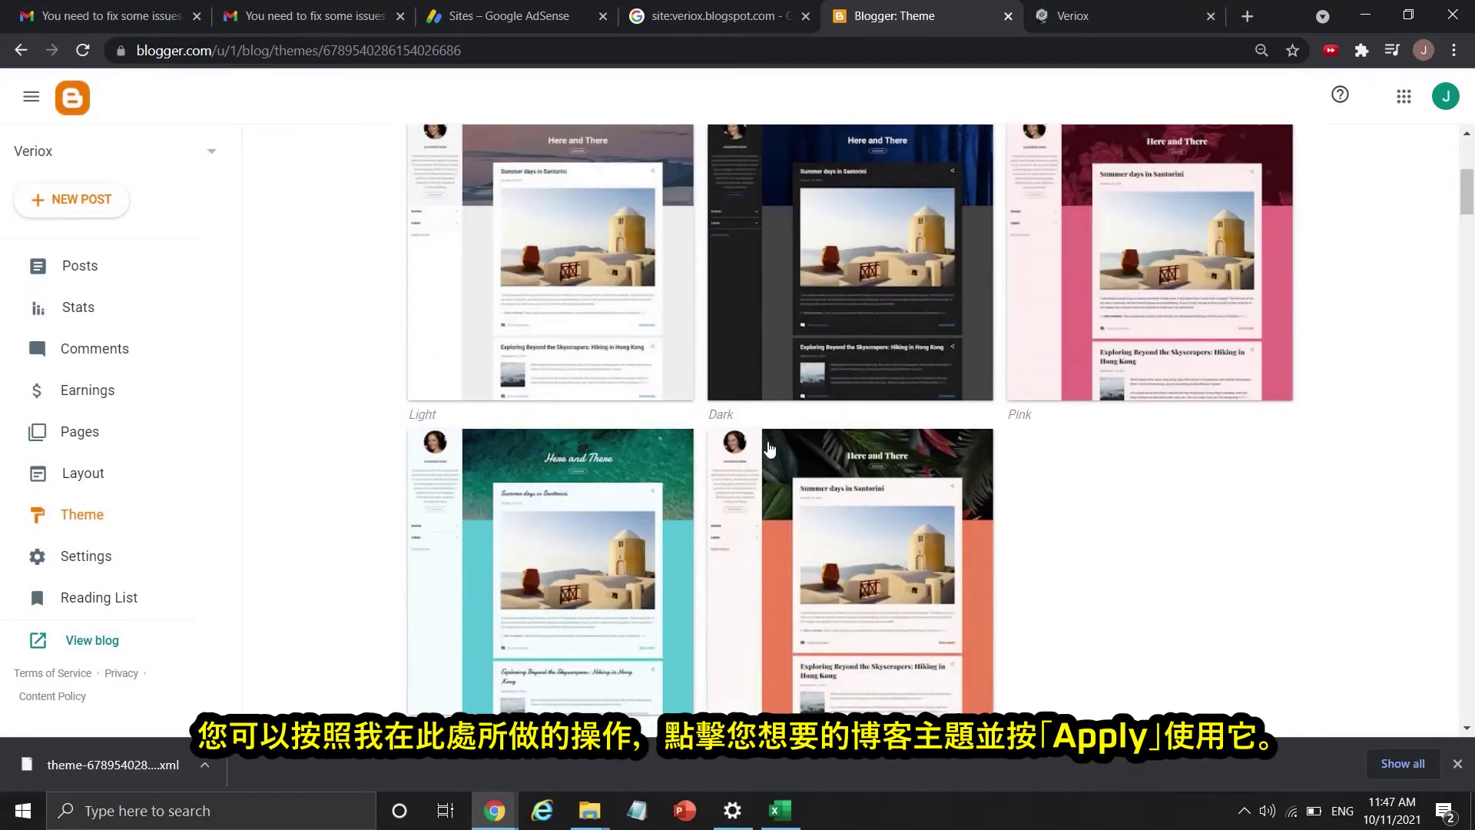
left_click(550, 538)
left_click(616, 684)
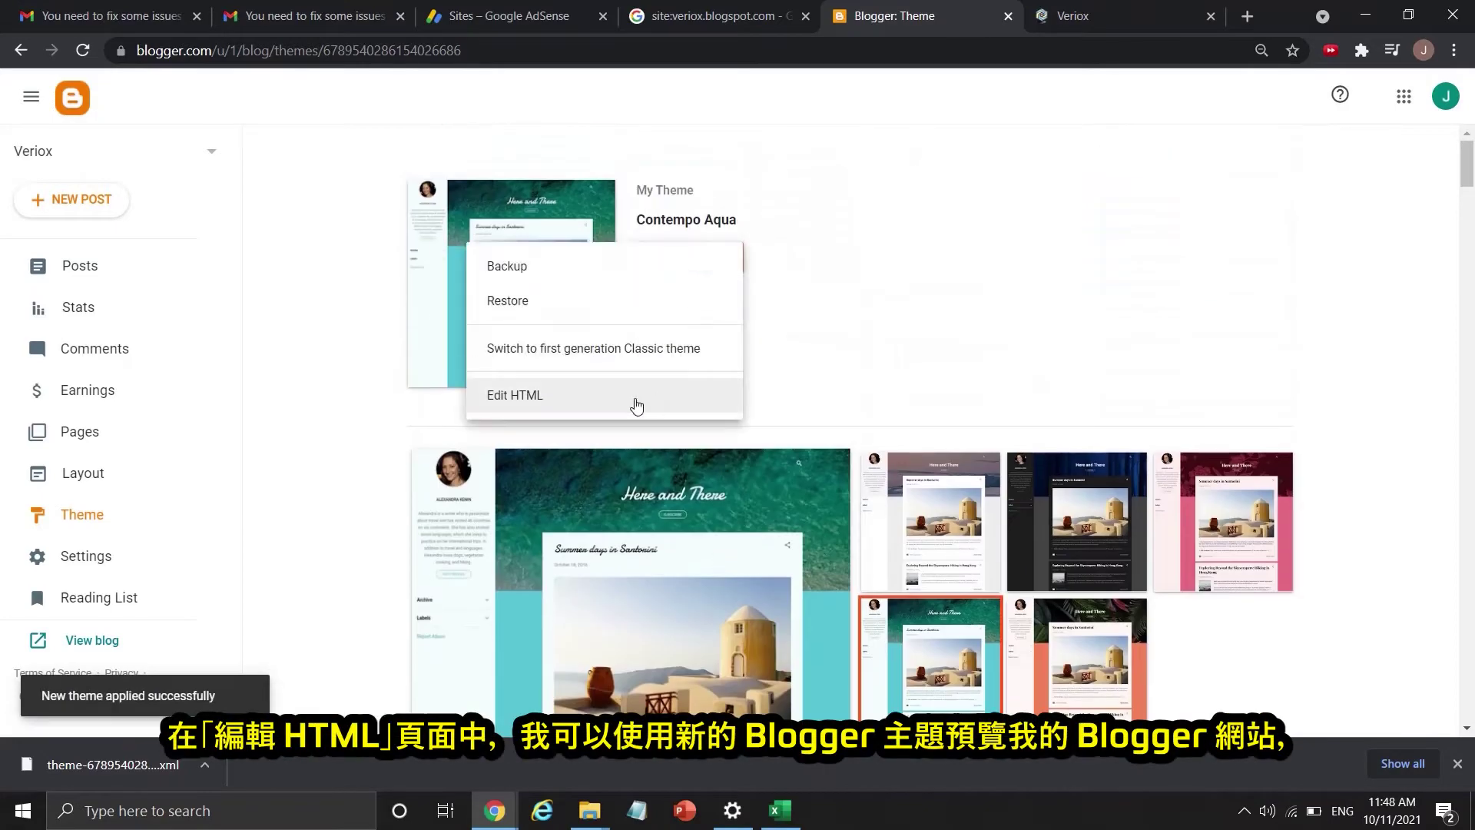
Step: Paste the AdSense script near the top of the theme HTML and preview the blog
left_click(636, 402)
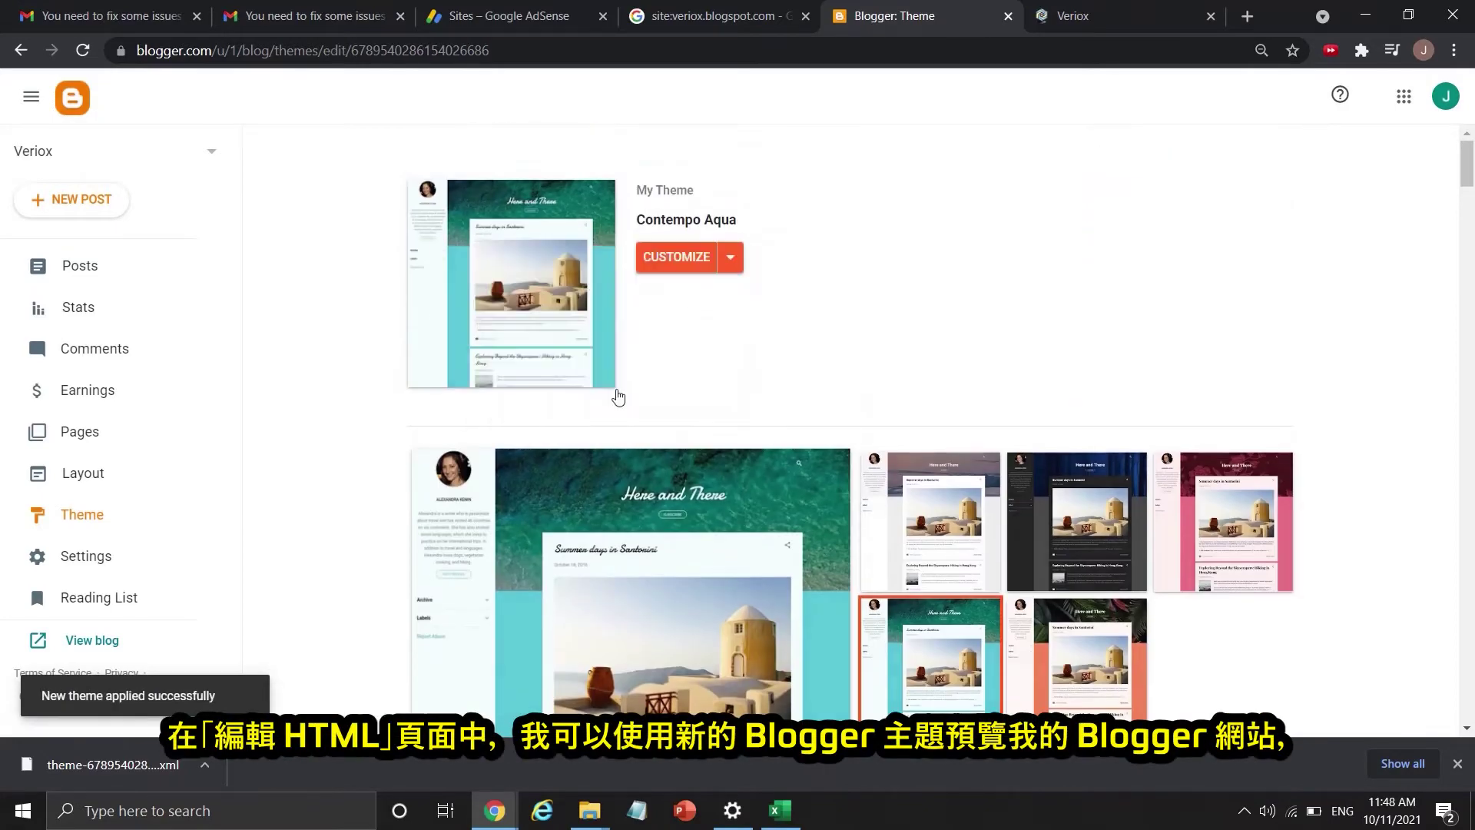
left_click(1254, 150)
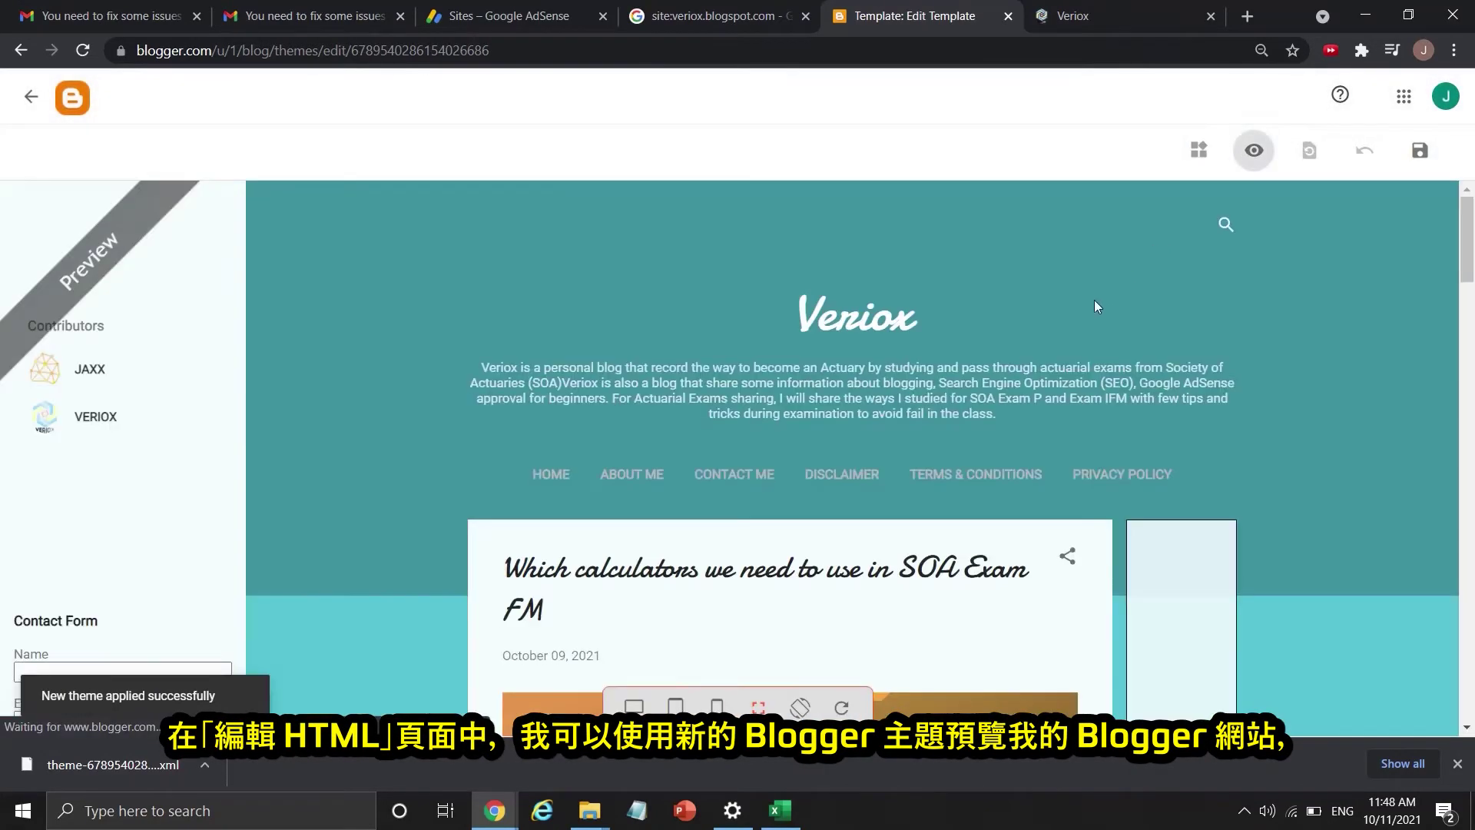
scroll(1075, 323, "down", 5)
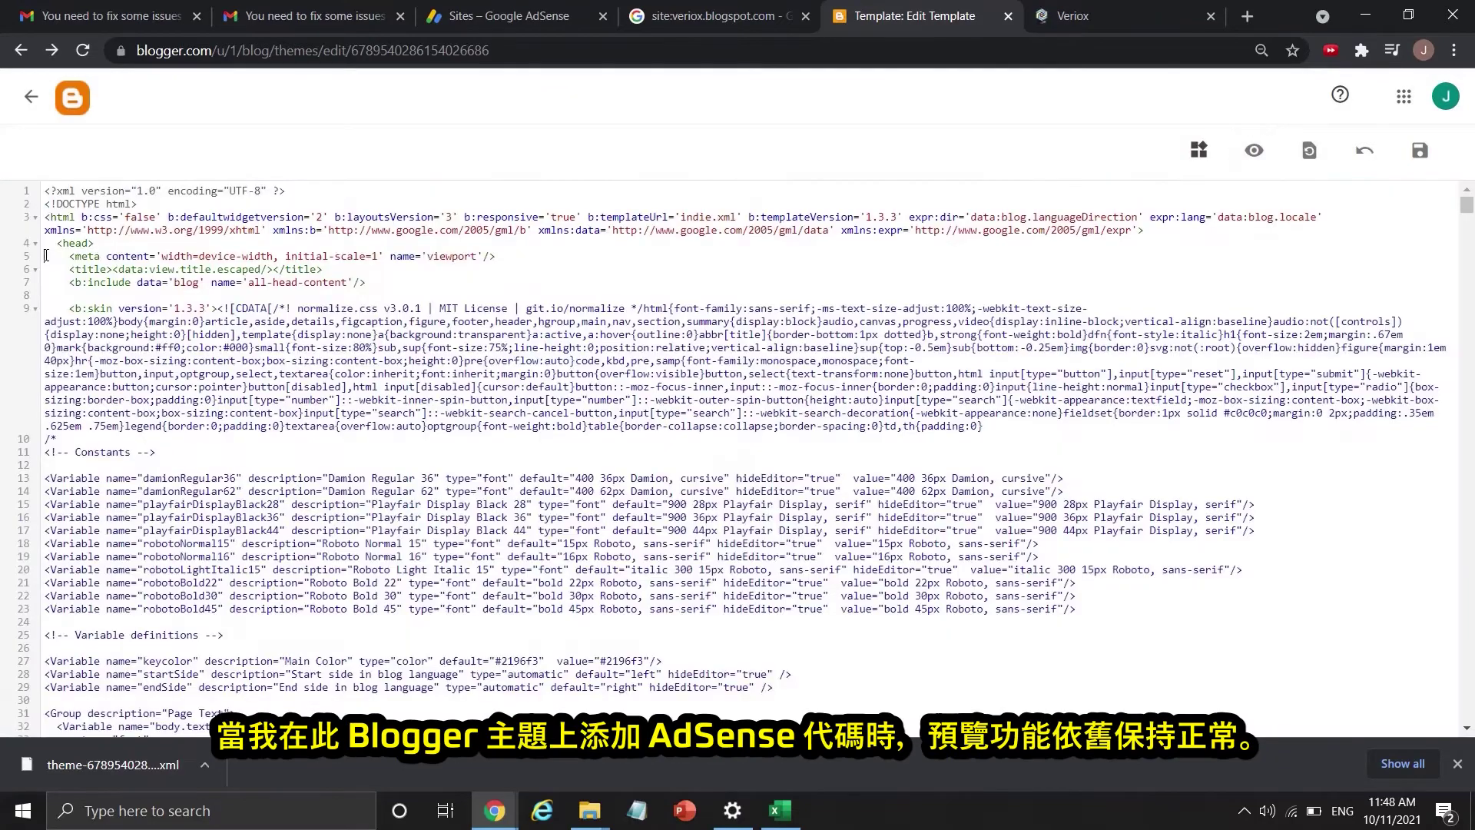
key("Return")
key("ctrl+v")
left_click(1248, 151)
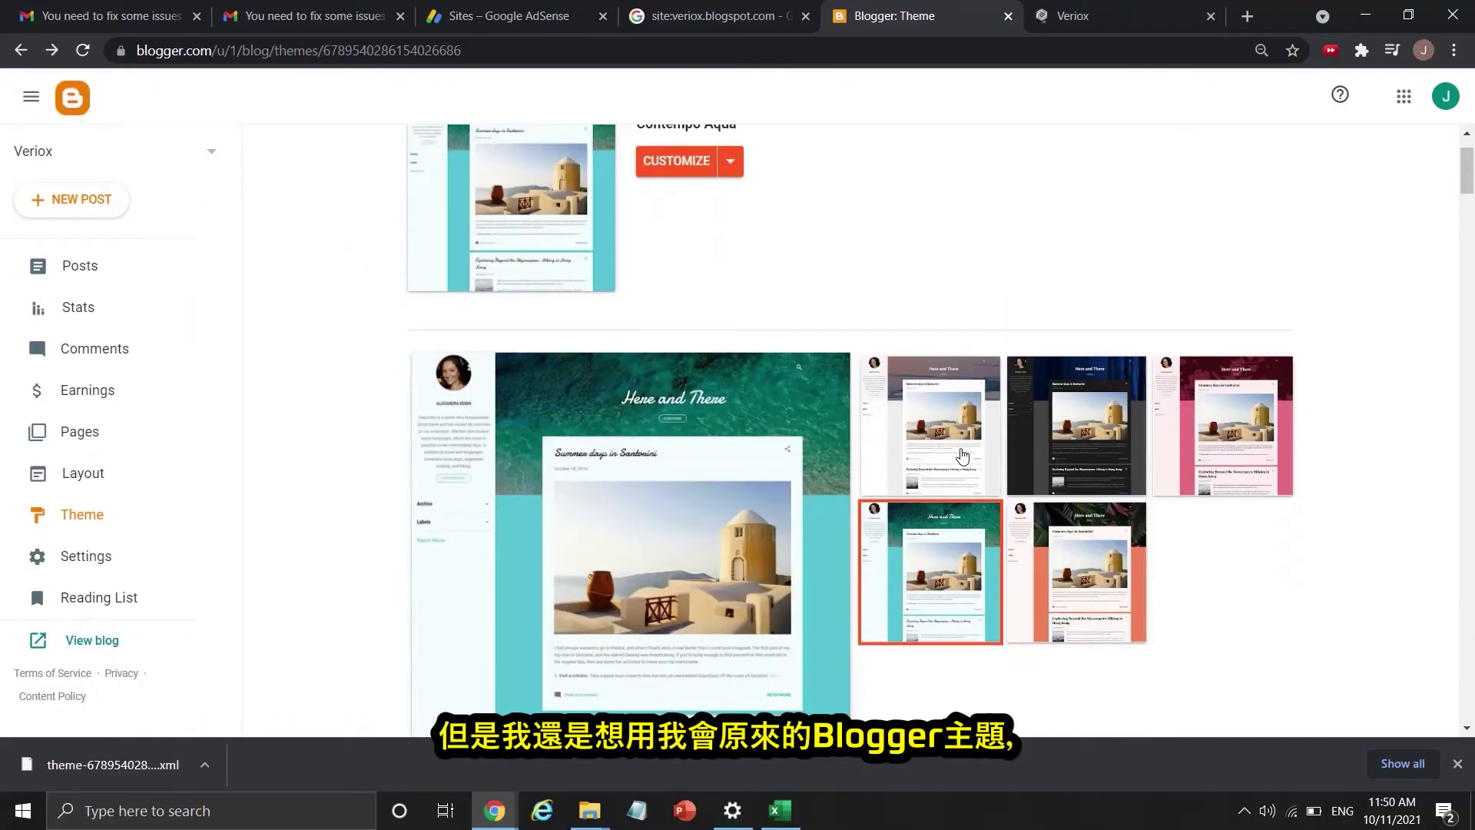
Step: Preview the Contempo Light theme and apply it to the blog
left_click(963, 455)
scroll(694, 514, "down", 3)
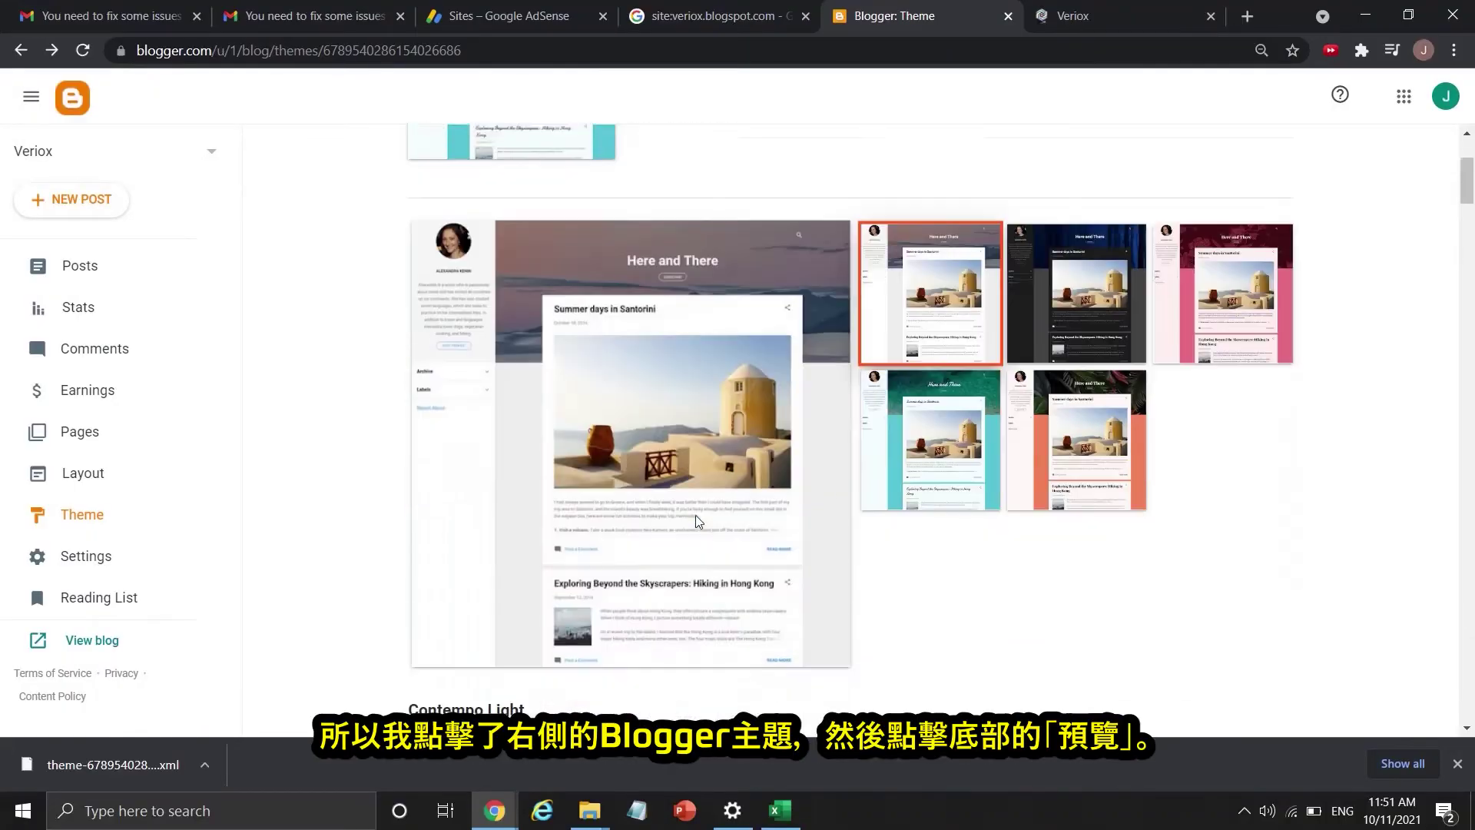
left_click(424, 696)
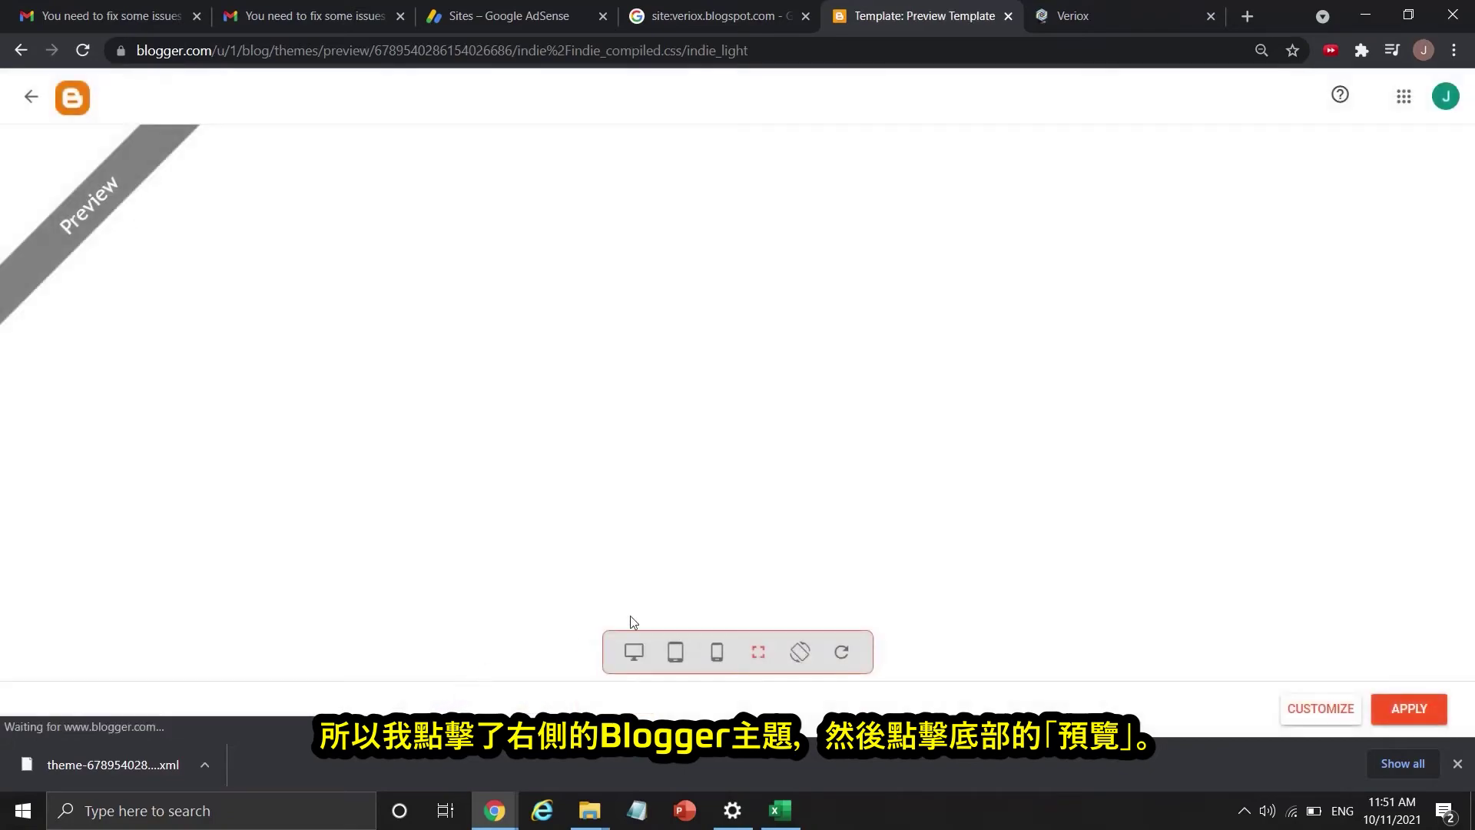
scroll(849, 531, "down", 10)
scroll(876, 531, "up", 15)
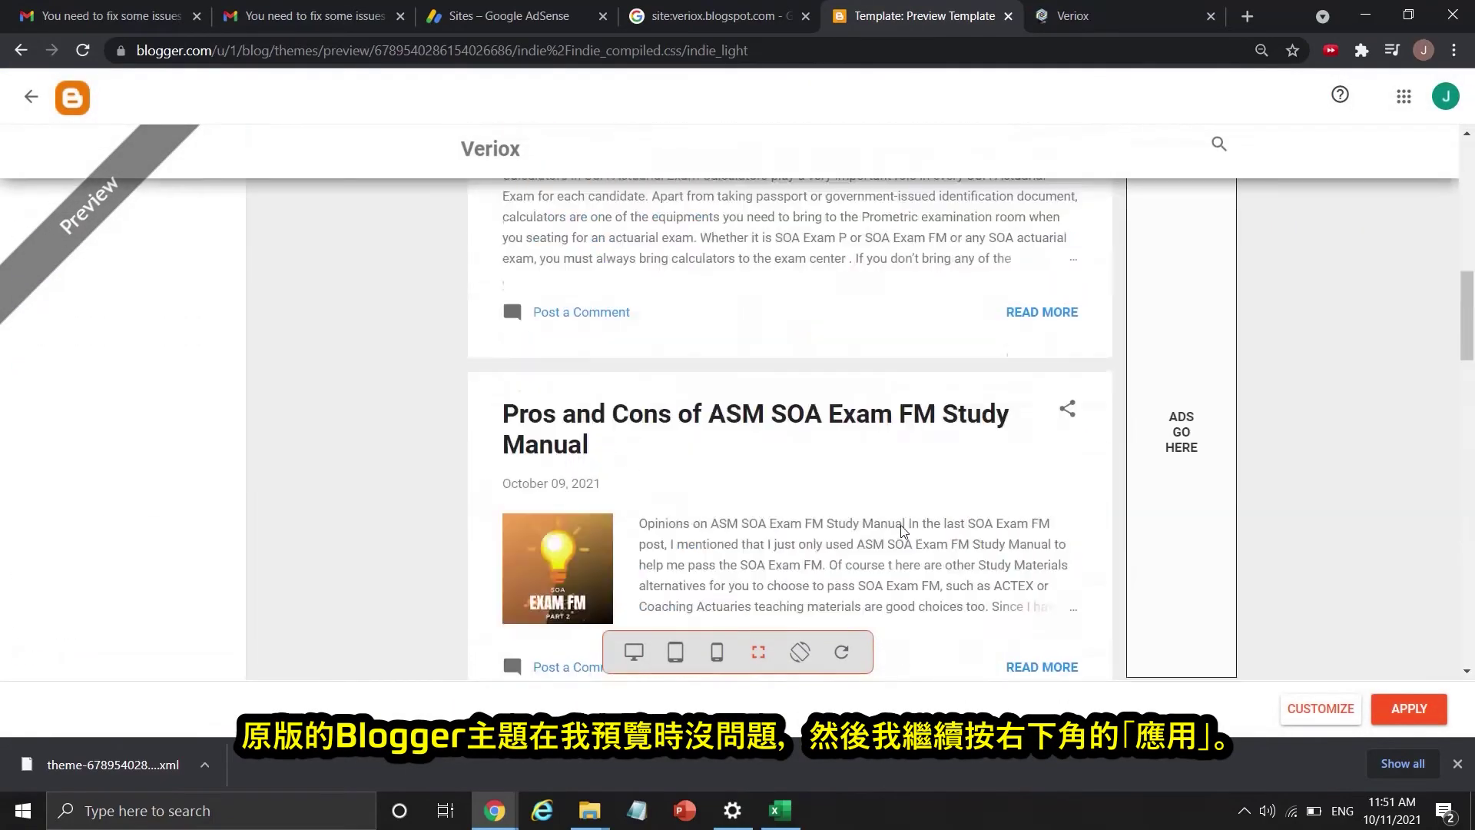
left_click(1409, 708)
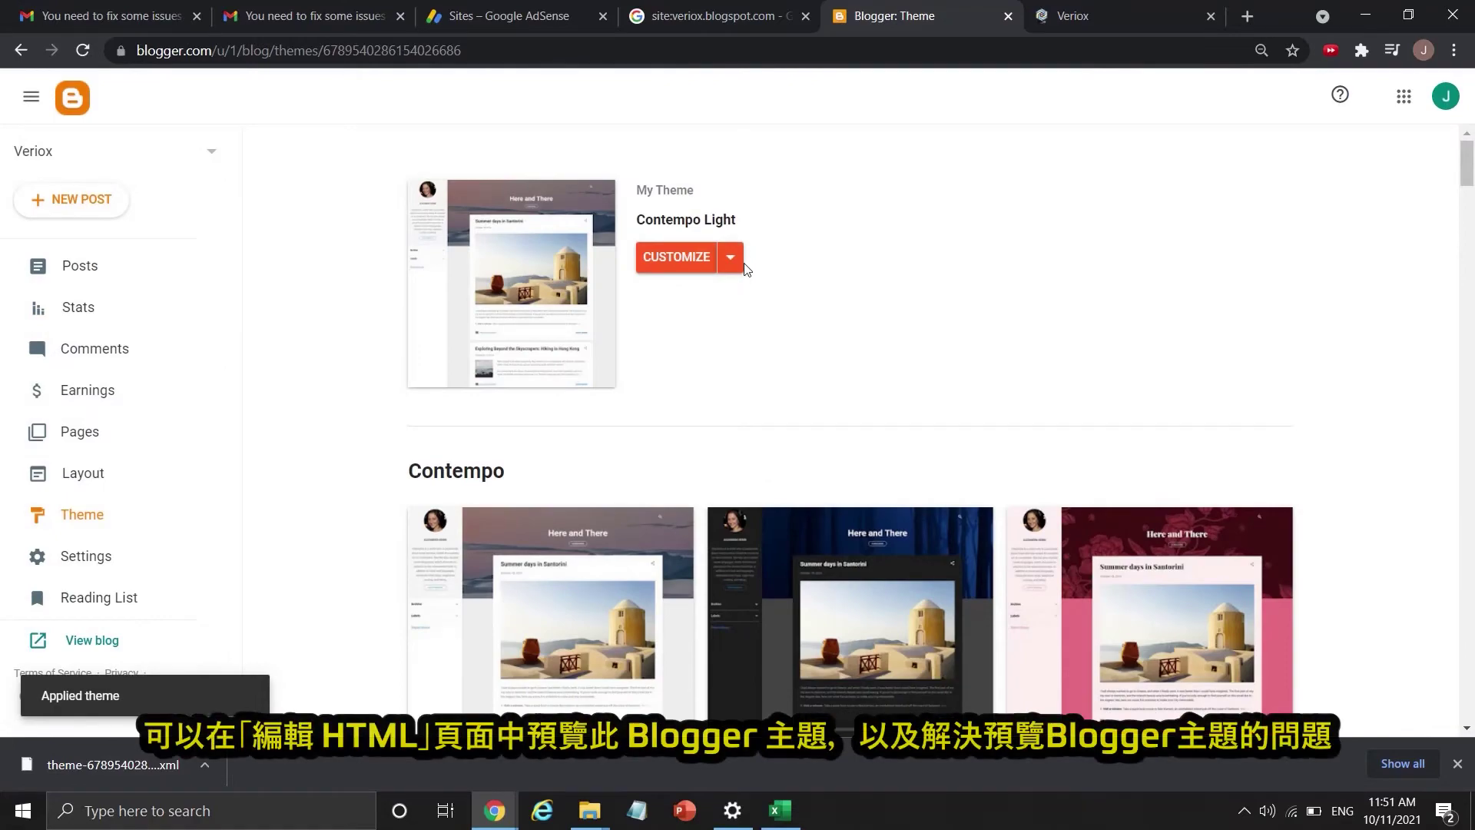
Step: Preview the blog from the Contempo Light theme's HTML editor
left_click(736, 259)
left_click(615, 392)
left_click(1255, 151)
scroll(1182, 264, "down", 3)
scroll(1182, 264, "up", 1)
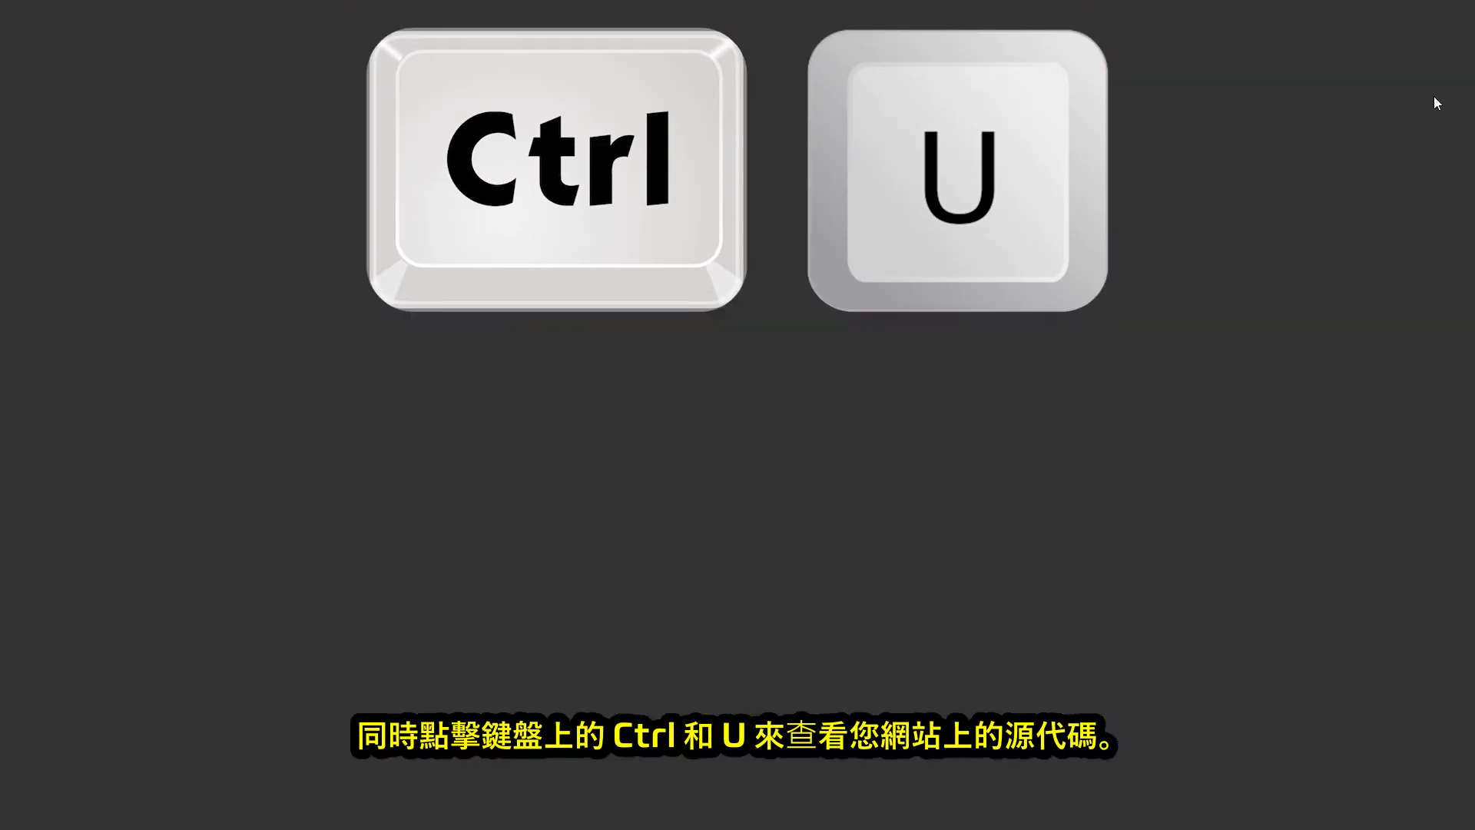
Step: Find the adsbygoogle.js script in the blog's page source by searching 'adsby'
key("ctrl+u")
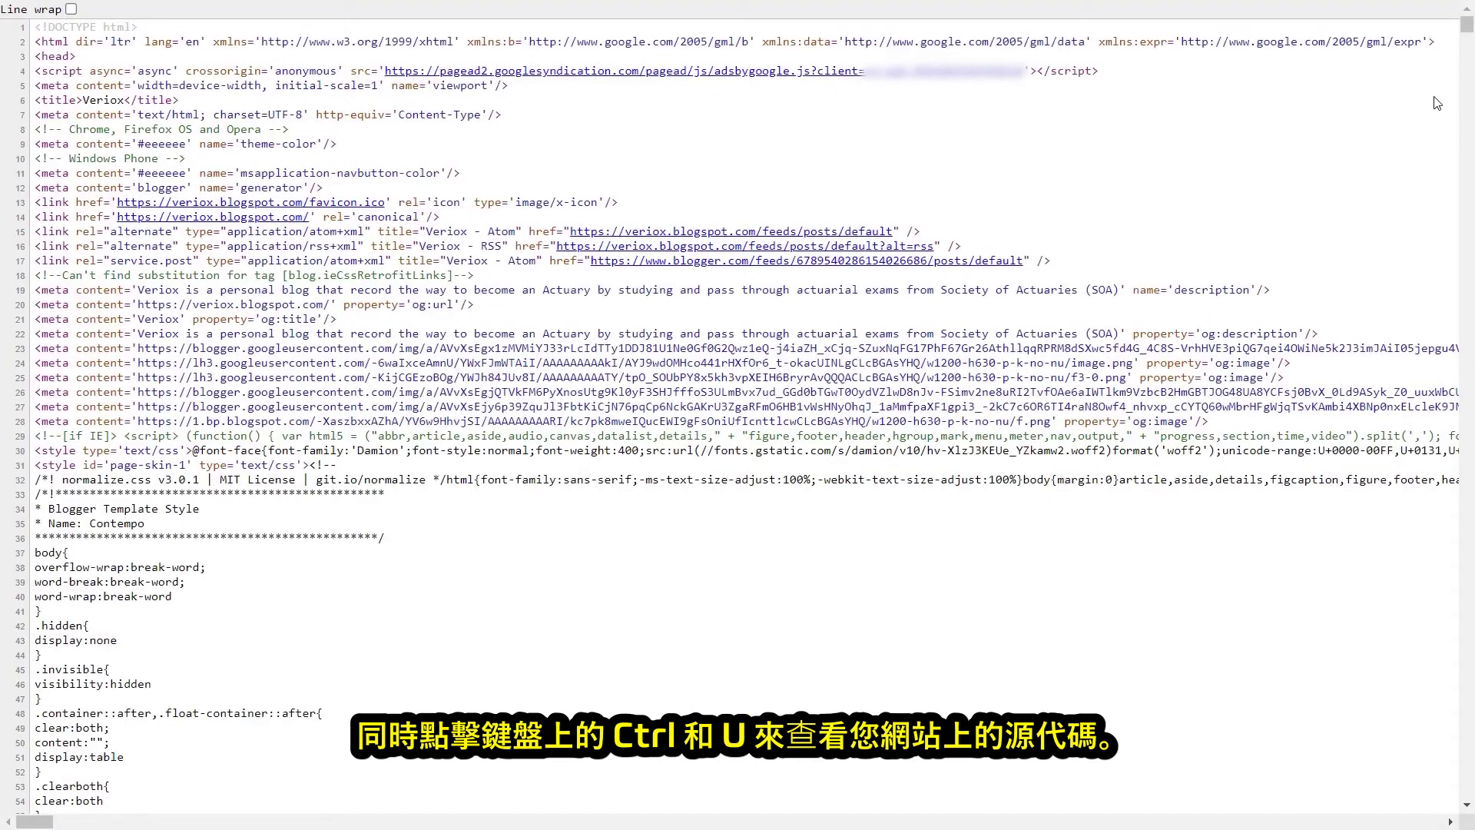
key("ctrl+f")
type("adsby")
key("Return")
key("Return")
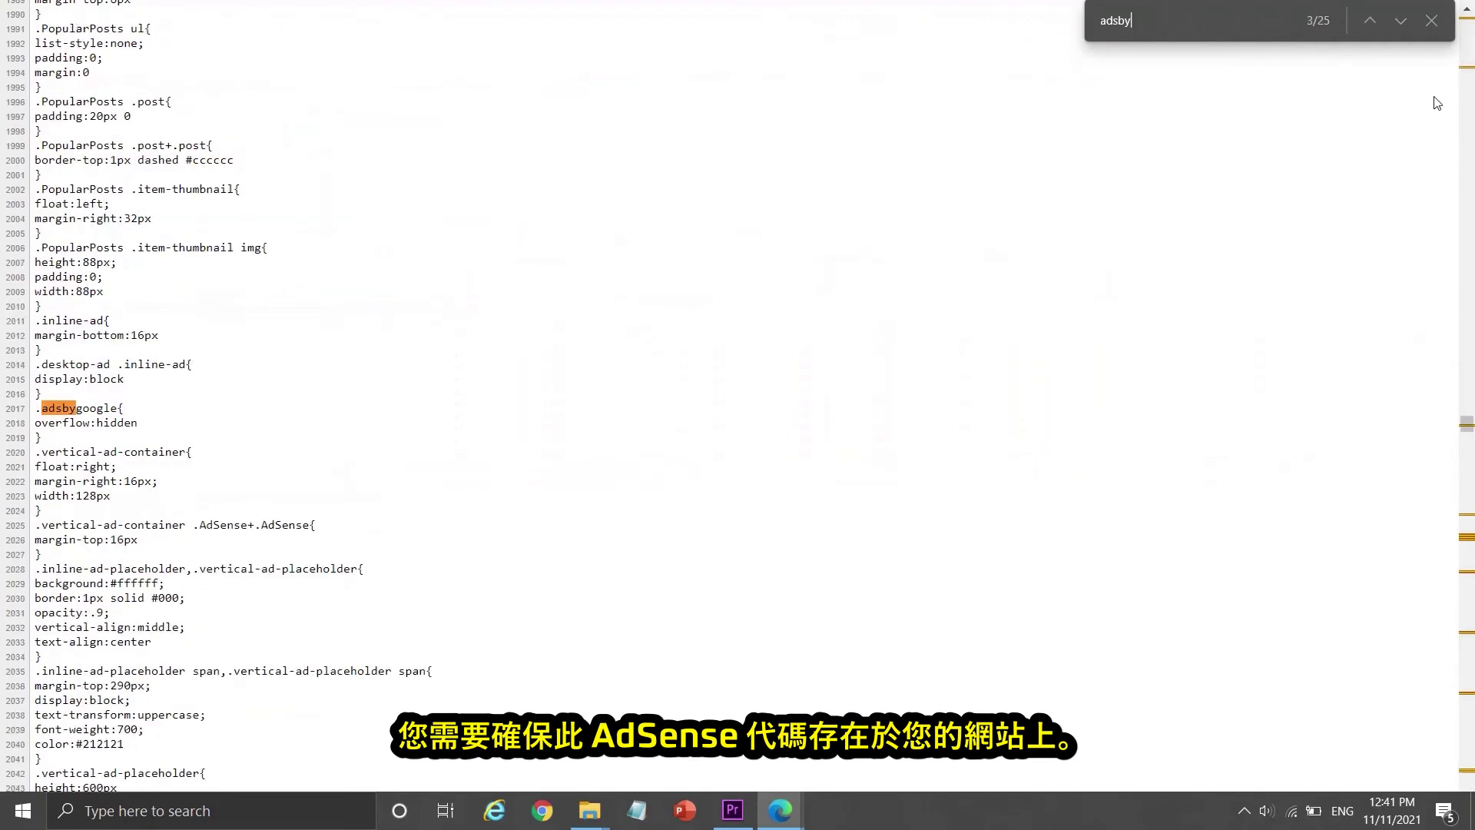
key("Return")
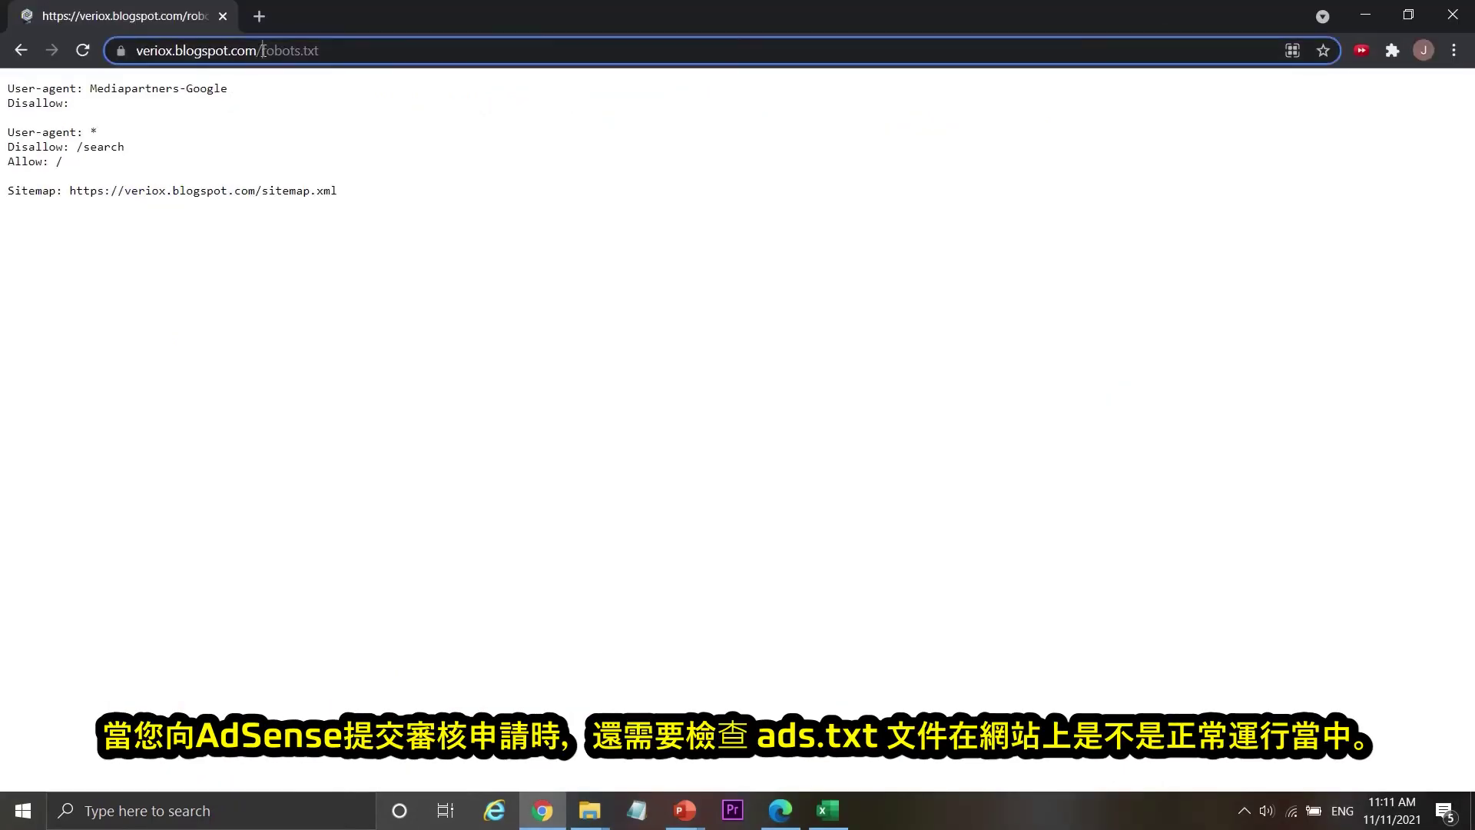
left_click_drag(428, 47, 499, 30)
Step: Load the blog's ads.txt and confirm the Google DIRECT publisher entry
type("ads")
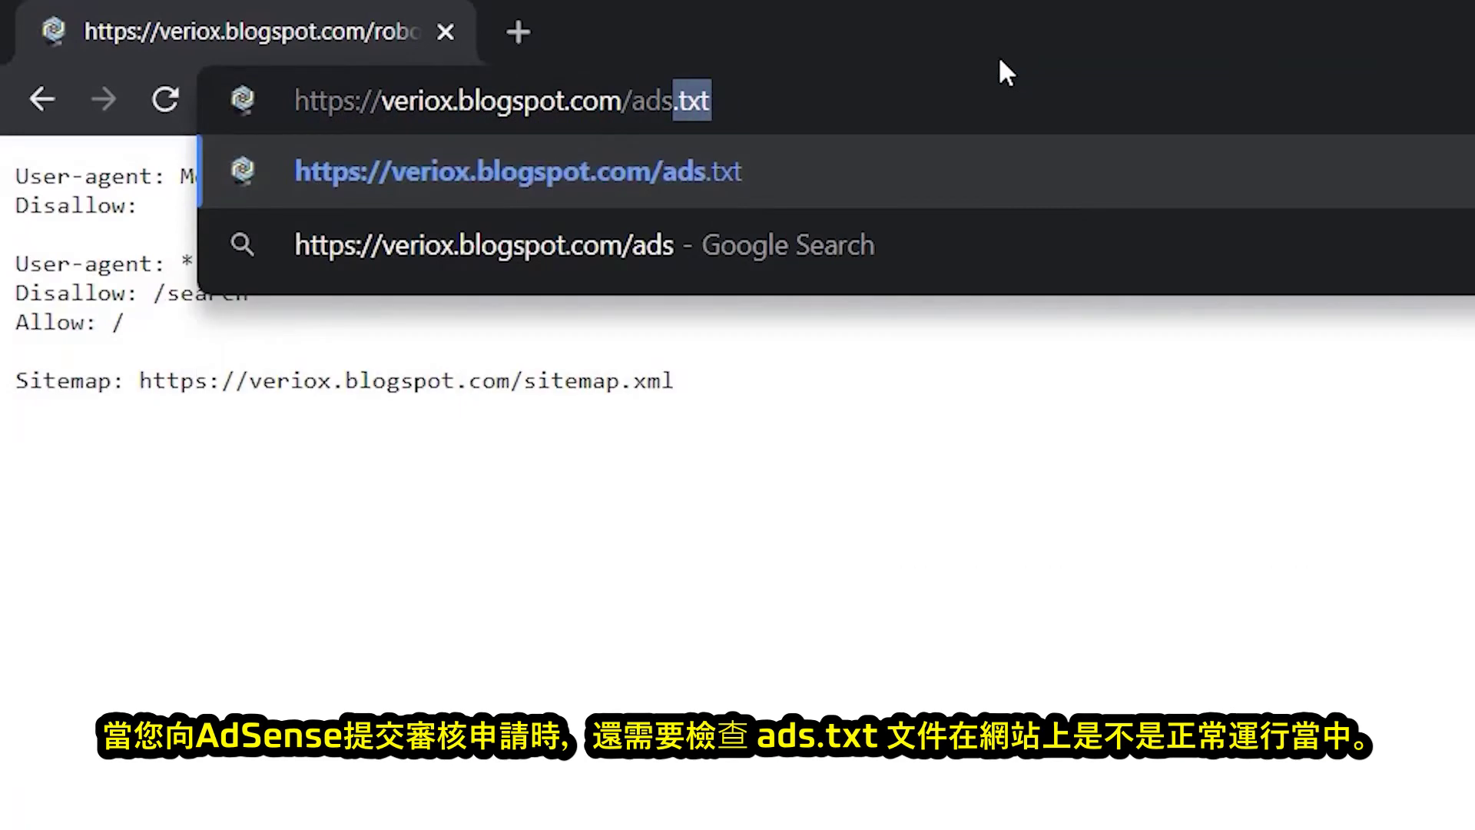
key("Return")
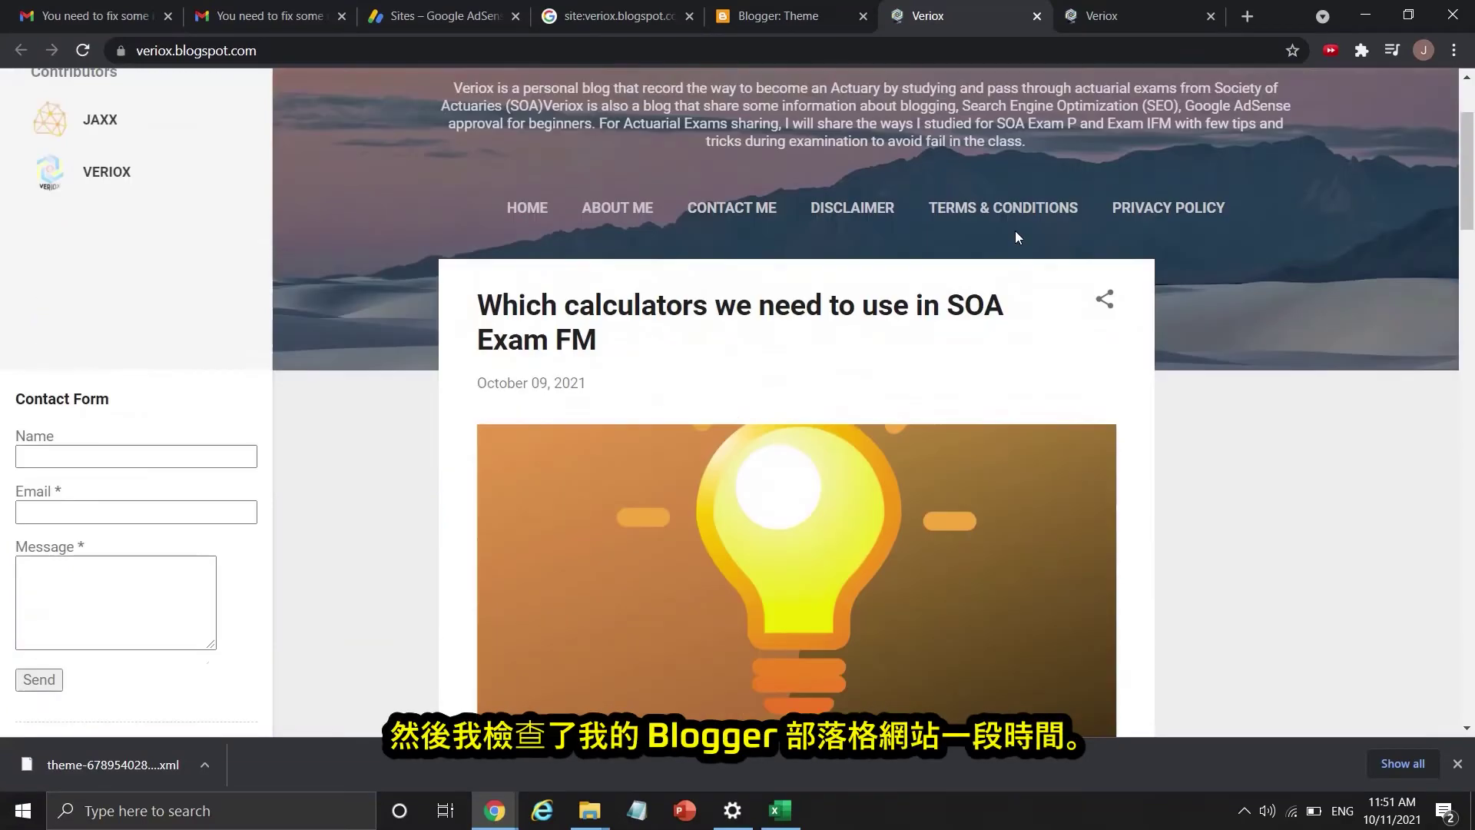
scroll(1016, 230, "down", 10)
scroll(1017, 233, "up", 15)
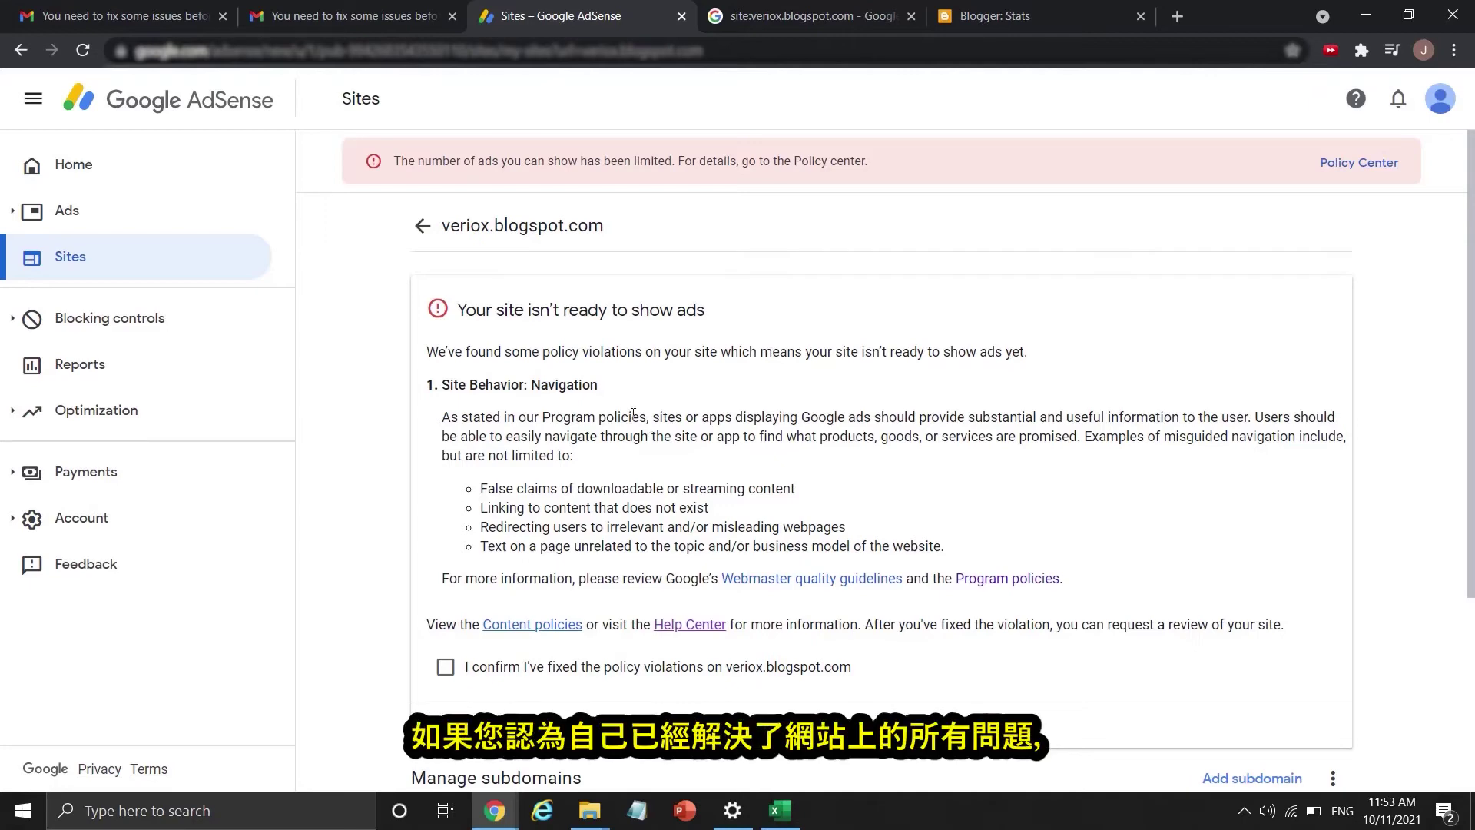
Step: Confirm the violations are fixed and request an AdSense review of veriox.blogspot.com
left_click(444, 663)
scroll(477, 659, "down", 1)
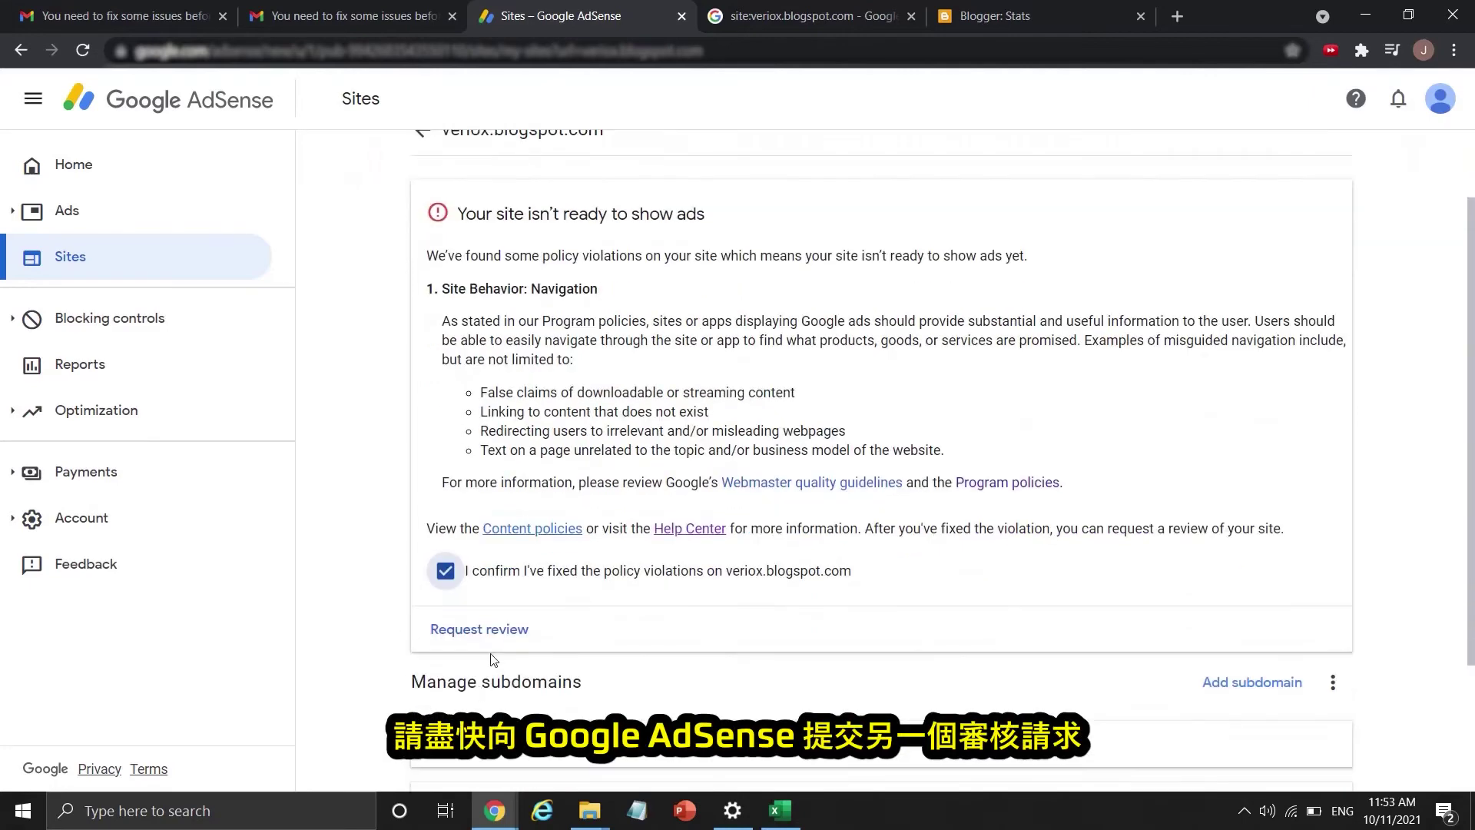
left_click(498, 635)
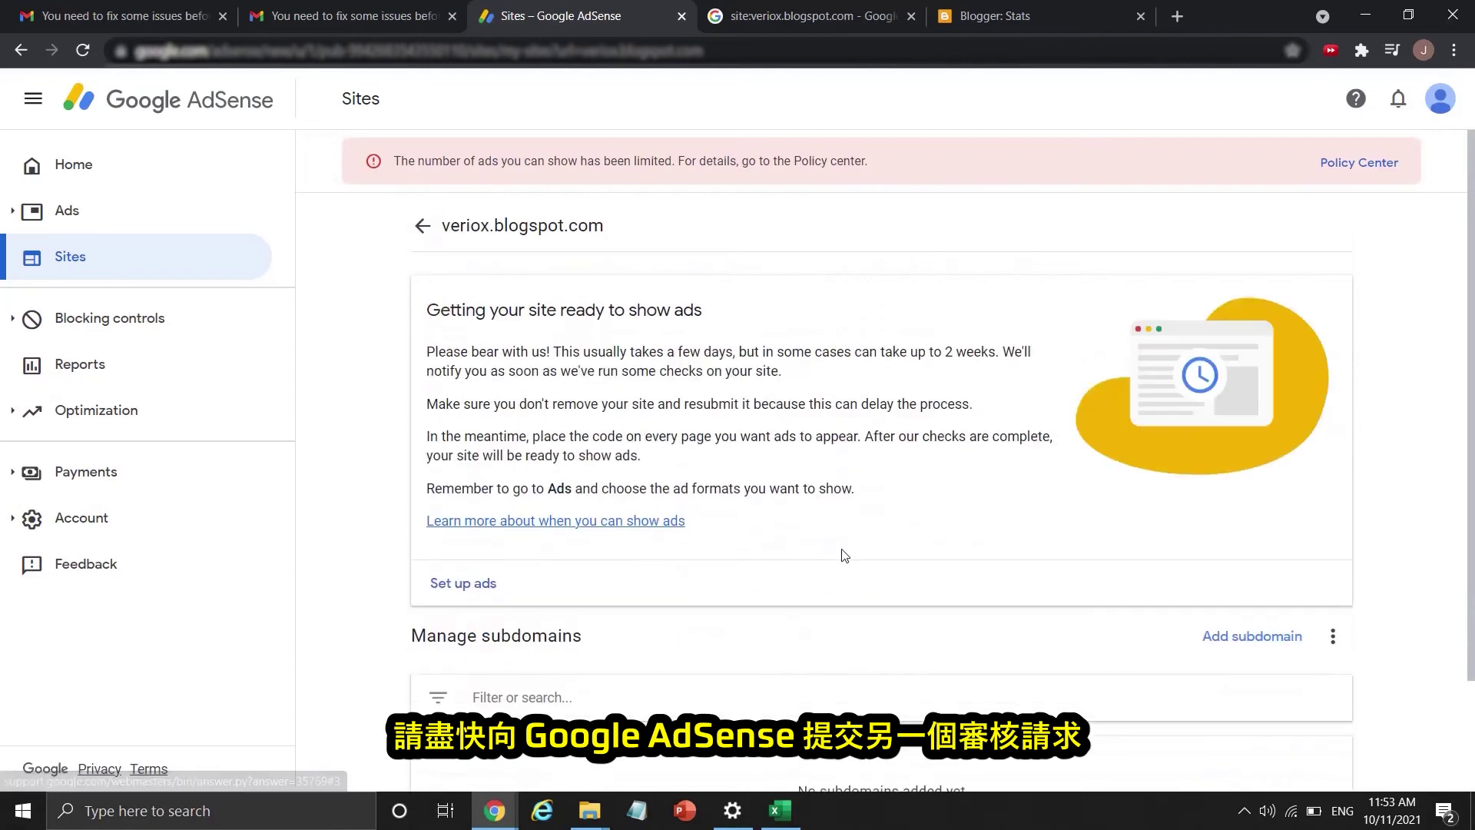